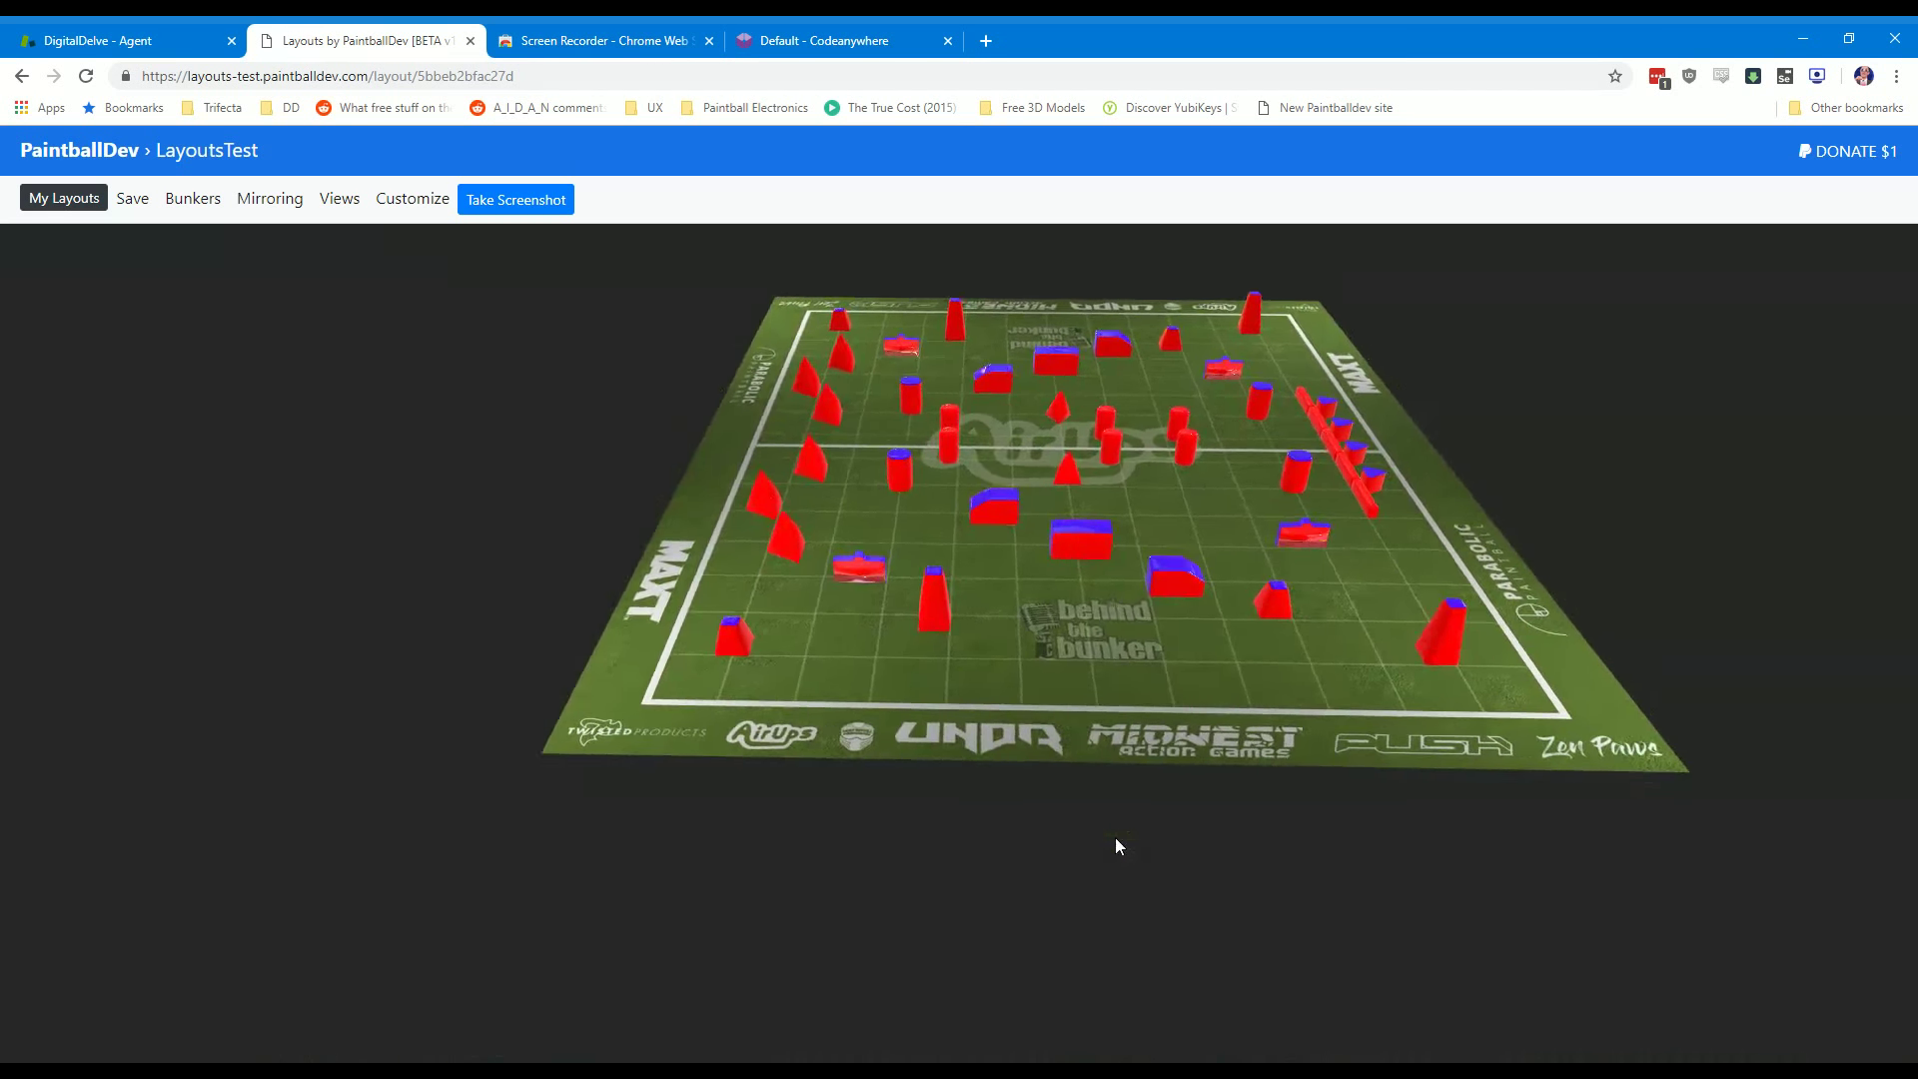
Step: Place four Temple bunkers in a row across the near end of the field, starting at the "behind the bunker" logo
{"action": "scroll", "coordinate": [1020, 825], "scroll_direction": "up", "scroll_amount": 5}
{"action": "scroll", "coordinate": [1020, 825], "scroll_direction": "down", "scroll_amount": 3}
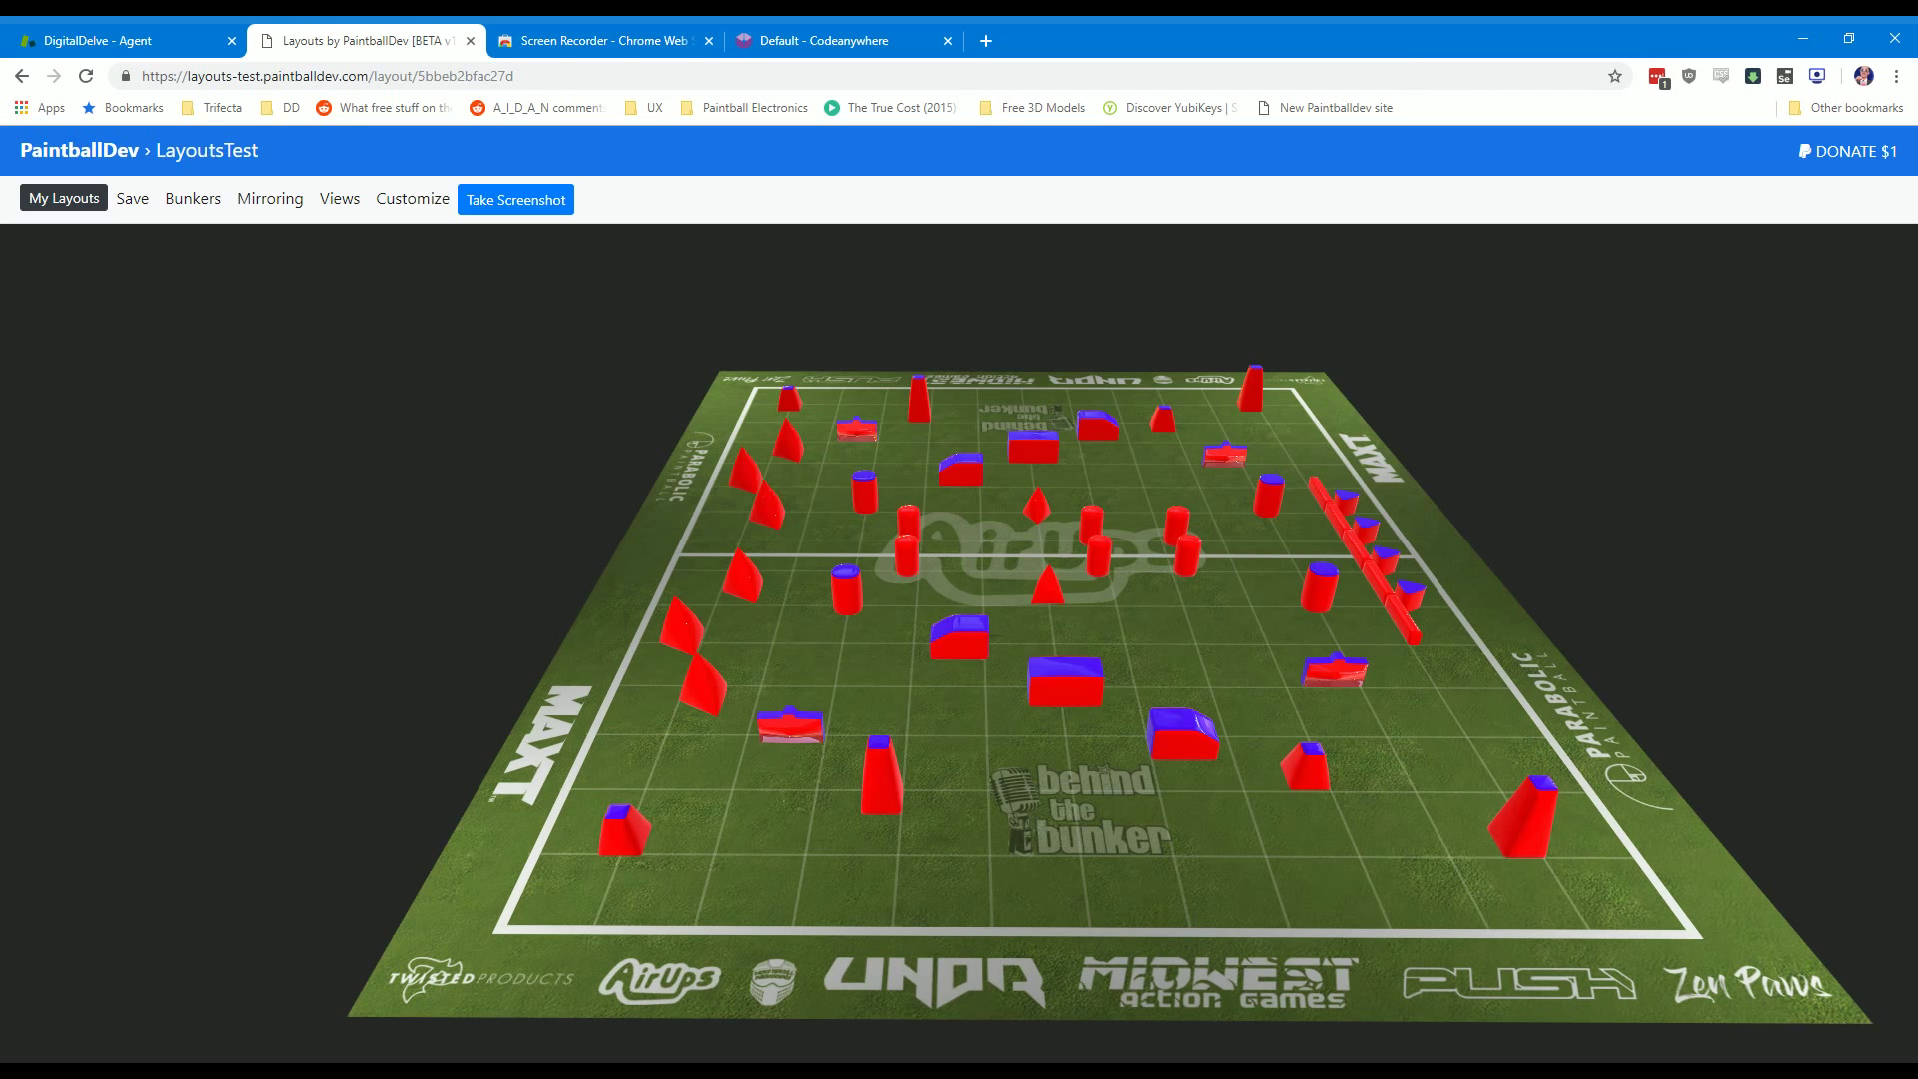
{"action": "scroll", "coordinate": [1040, 813], "scroll_direction": "up", "scroll_amount": 2}
{"action": "scroll", "coordinate": [1038, 817], "scroll_direction": "down", "scroll_amount": 1}
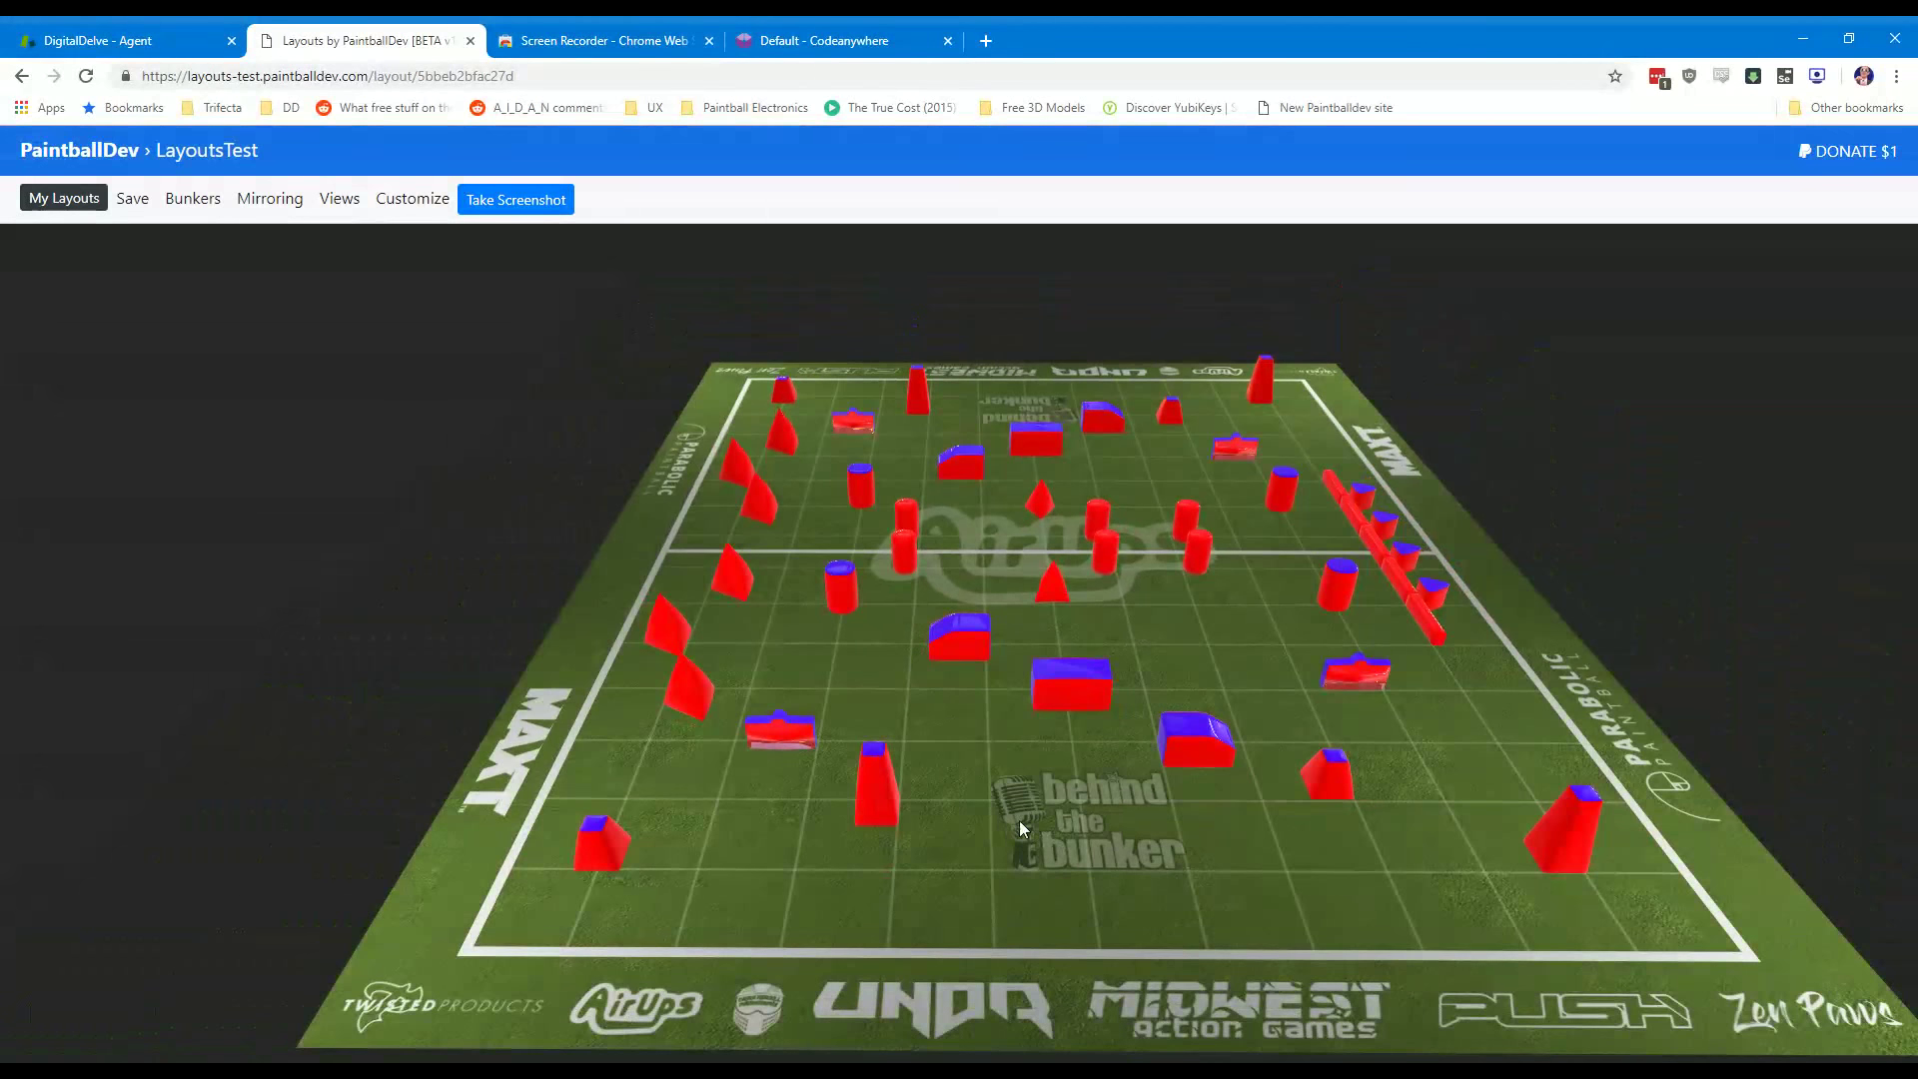
{"action": "left_click", "coordinate": [196, 200]}
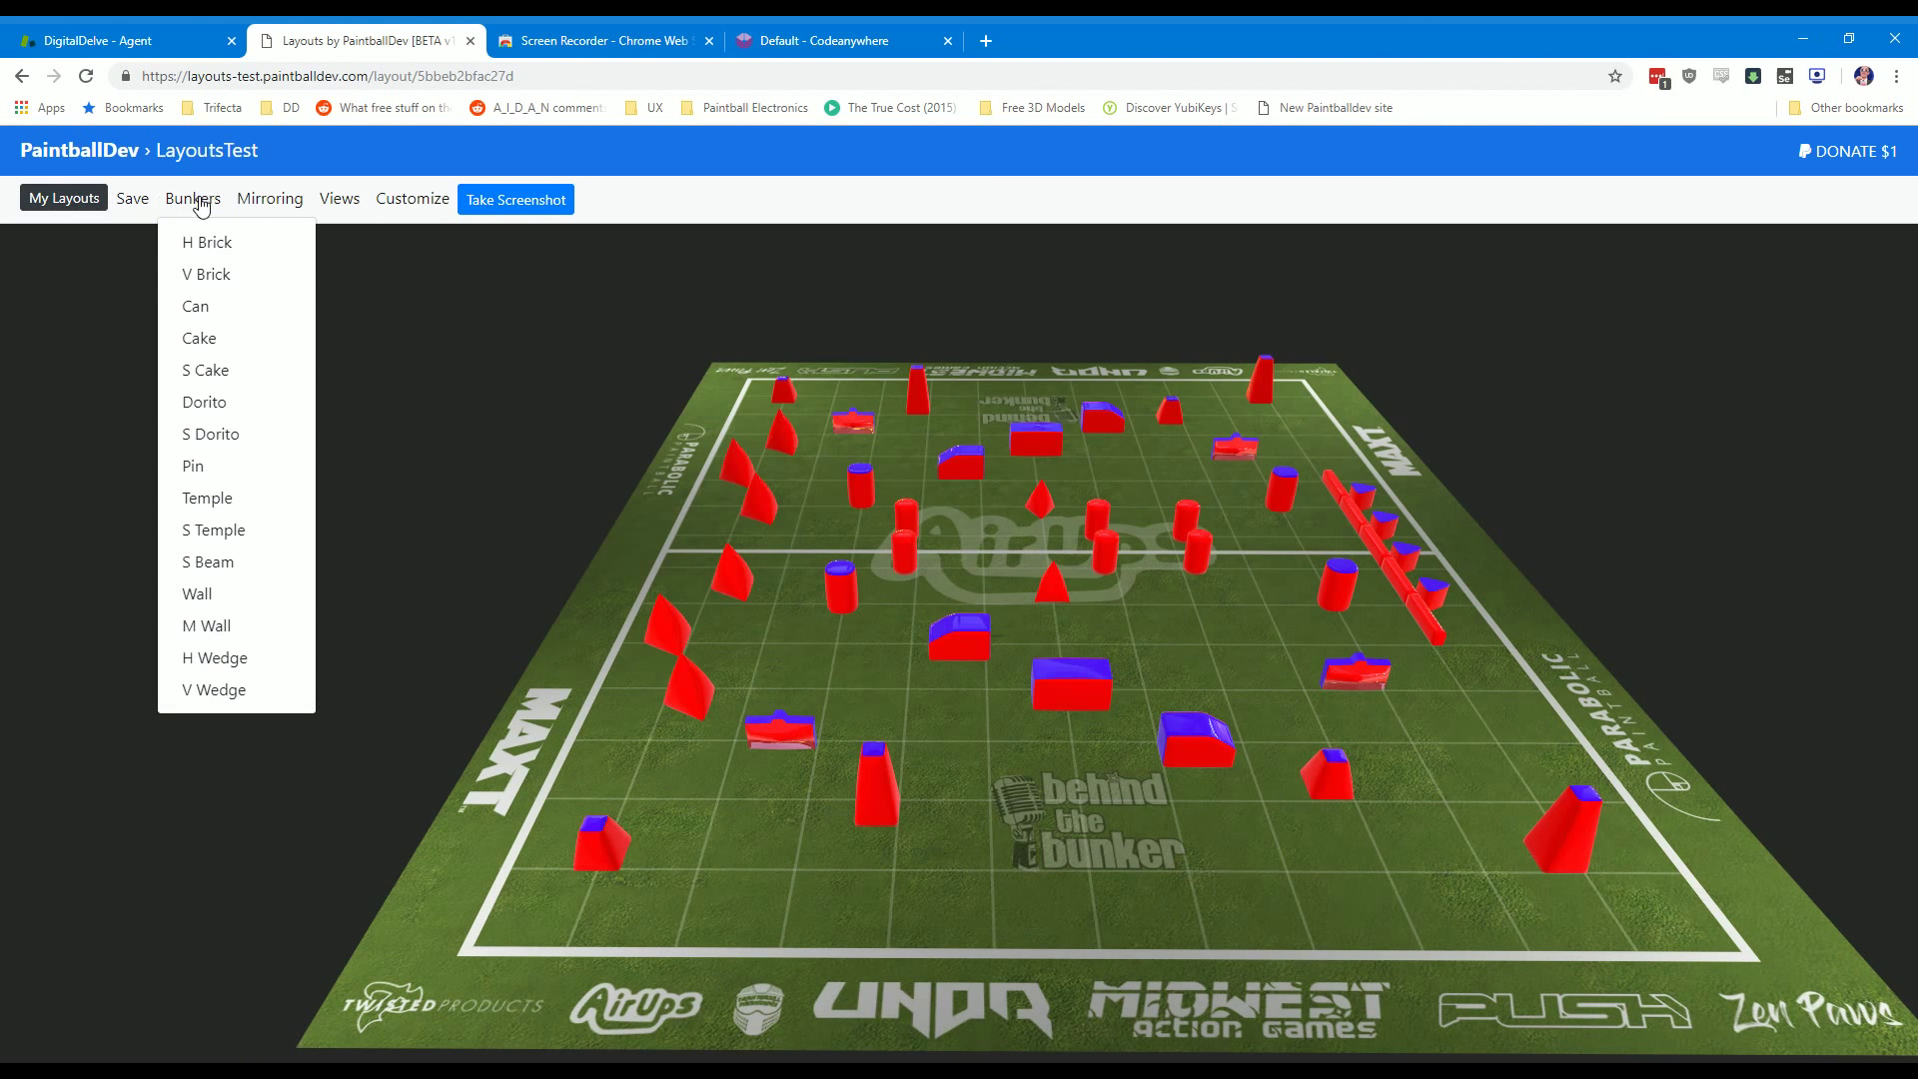
{"action": "left_click", "coordinate": [248, 506]}
{"action": "scroll", "coordinate": [1124, 897], "scroll_direction": "down", "scroll_amount": 1}
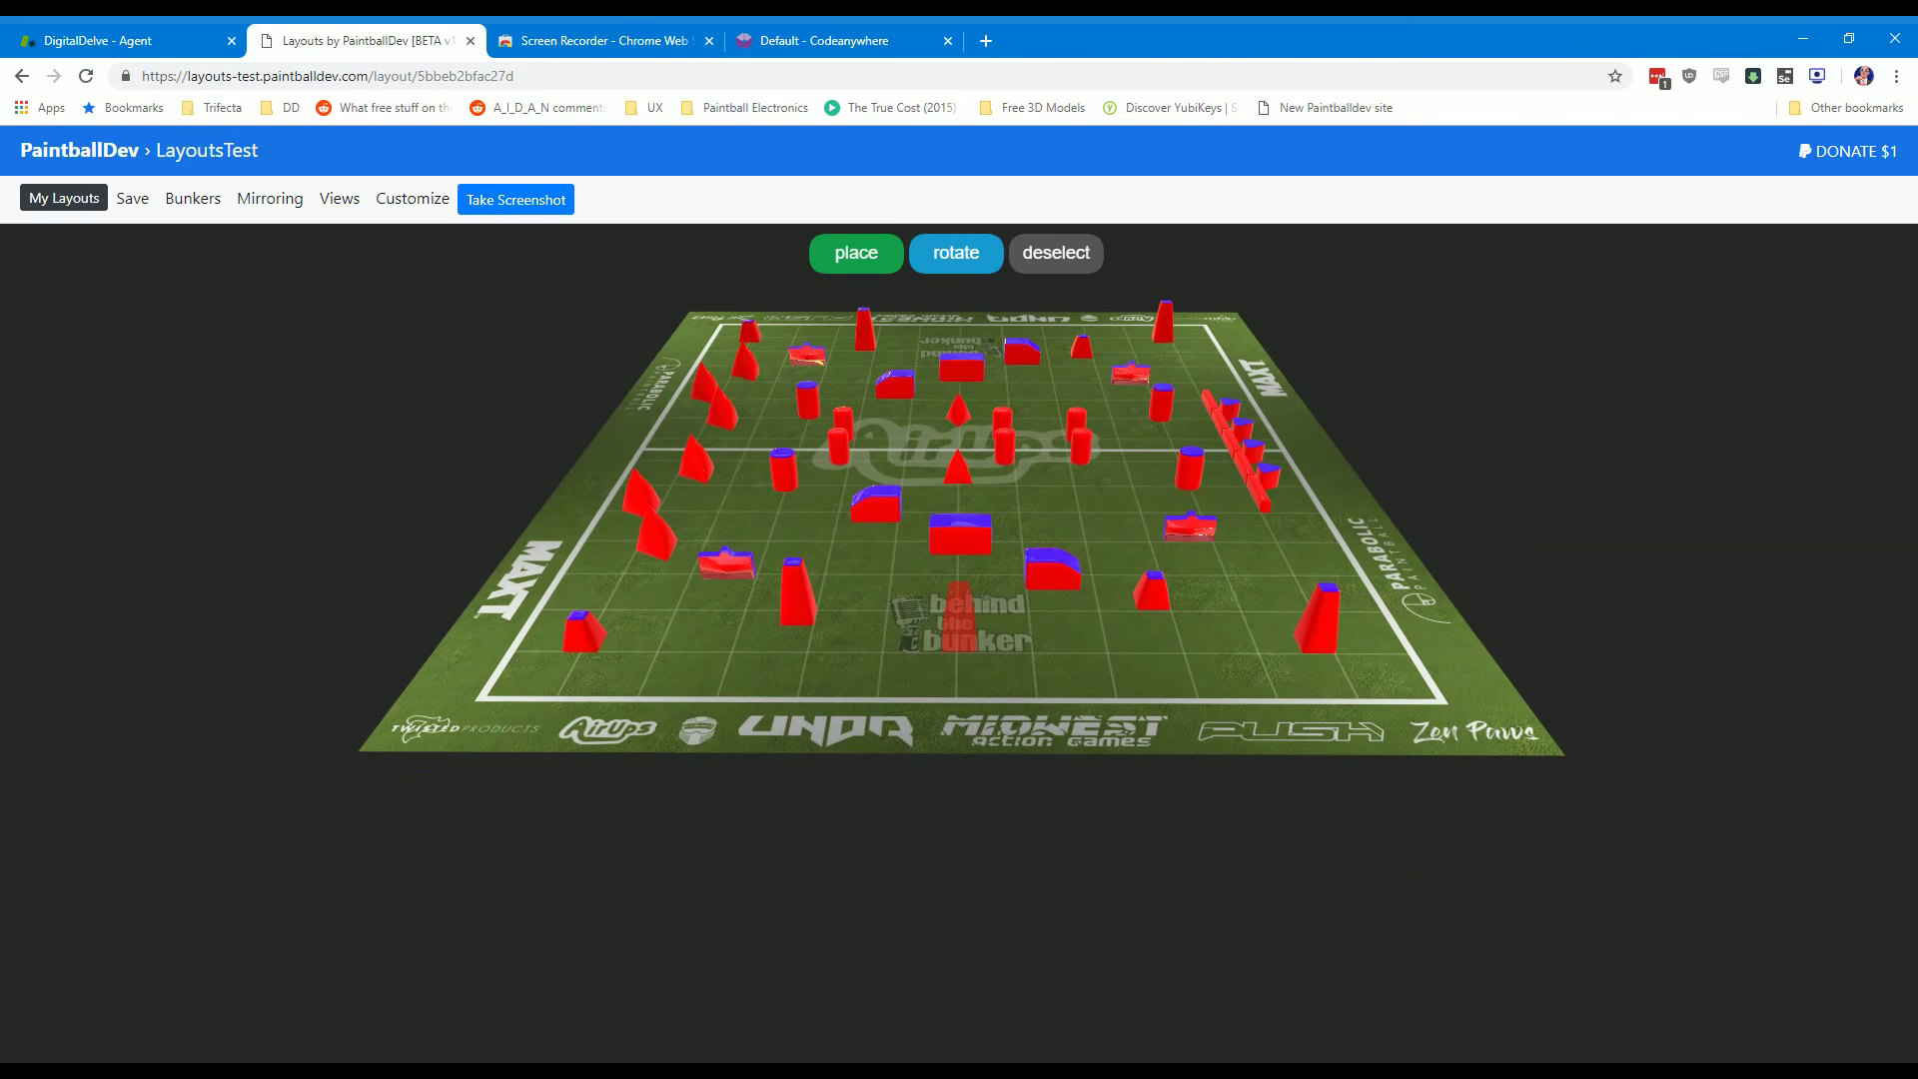
{"action": "scroll", "coordinate": [1130, 693], "scroll_direction": "up", "scroll_amount": 3}
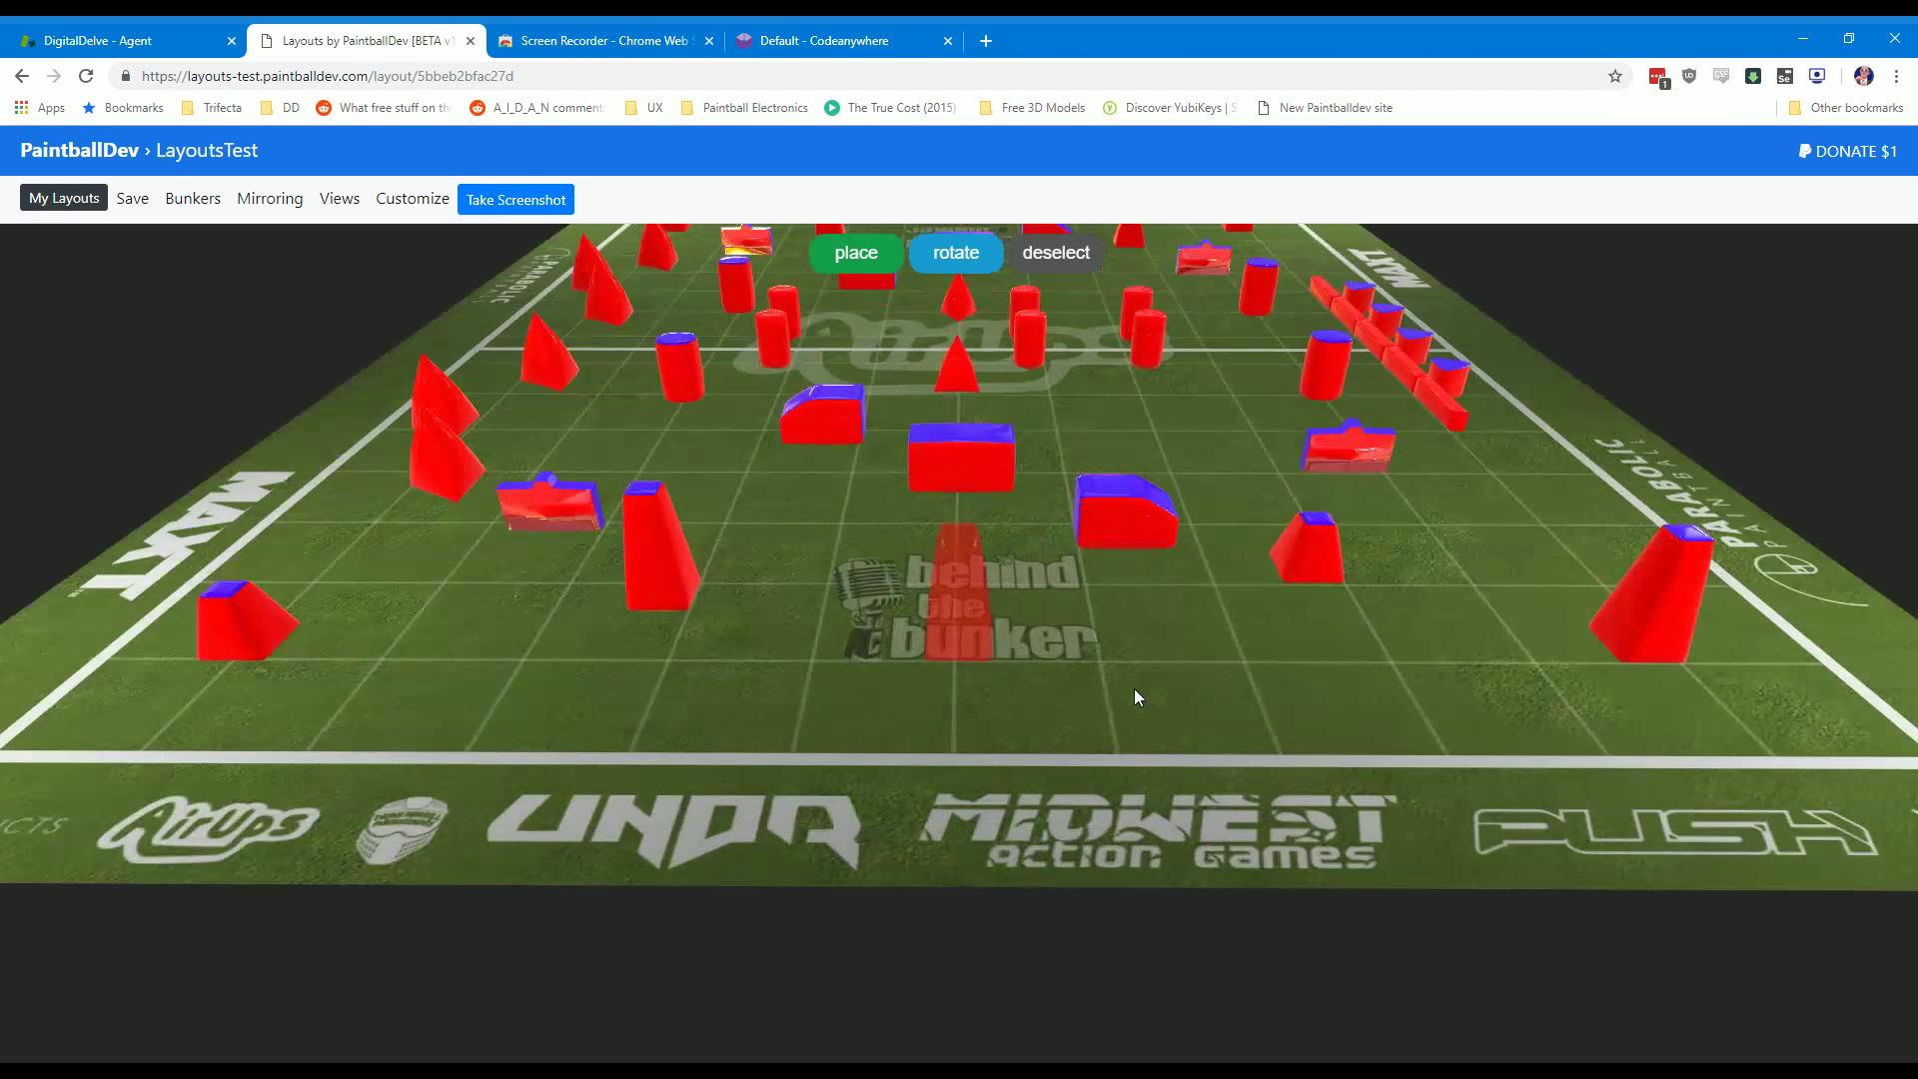
{"action": "left_click_drag", "start_coordinate": [1172, 713], "coordinate": [968, 728]}
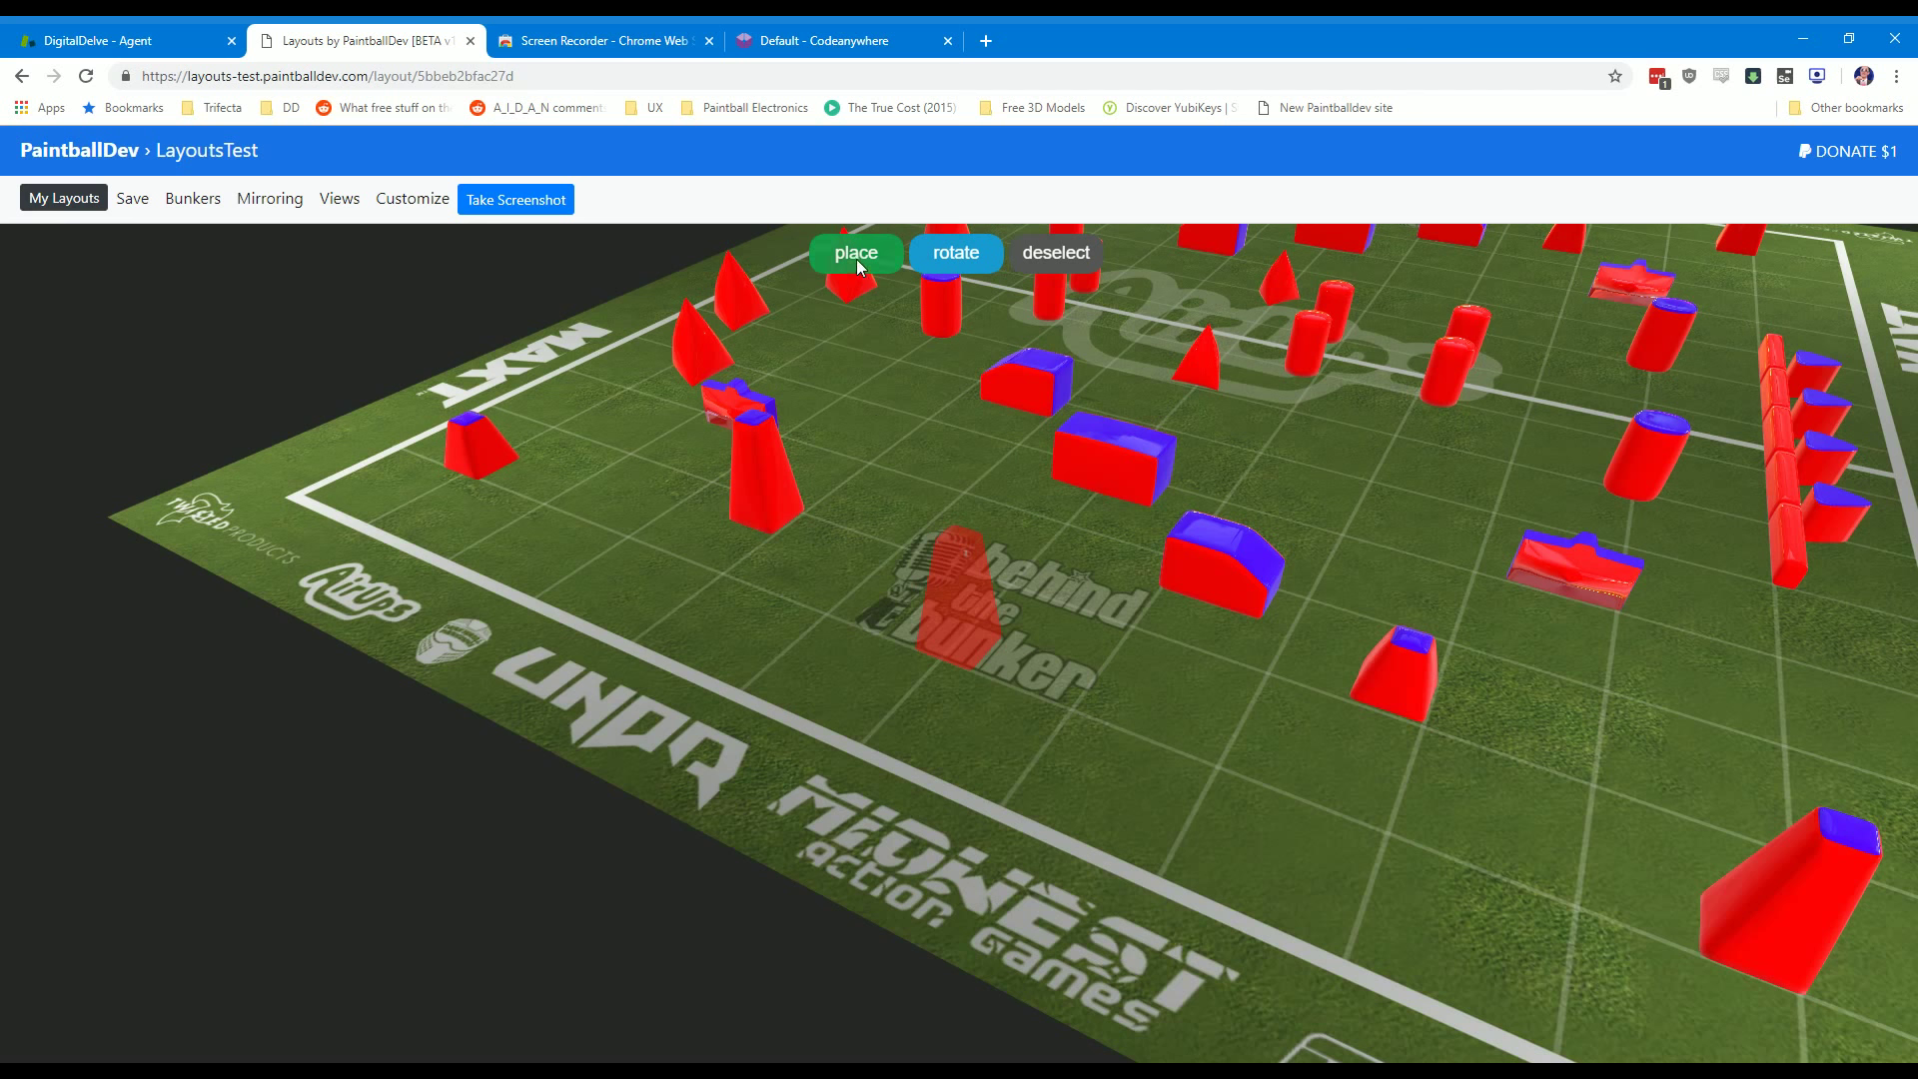
{"action": "left_click_drag", "start_coordinate": [902, 520], "coordinate": [883, 499]}
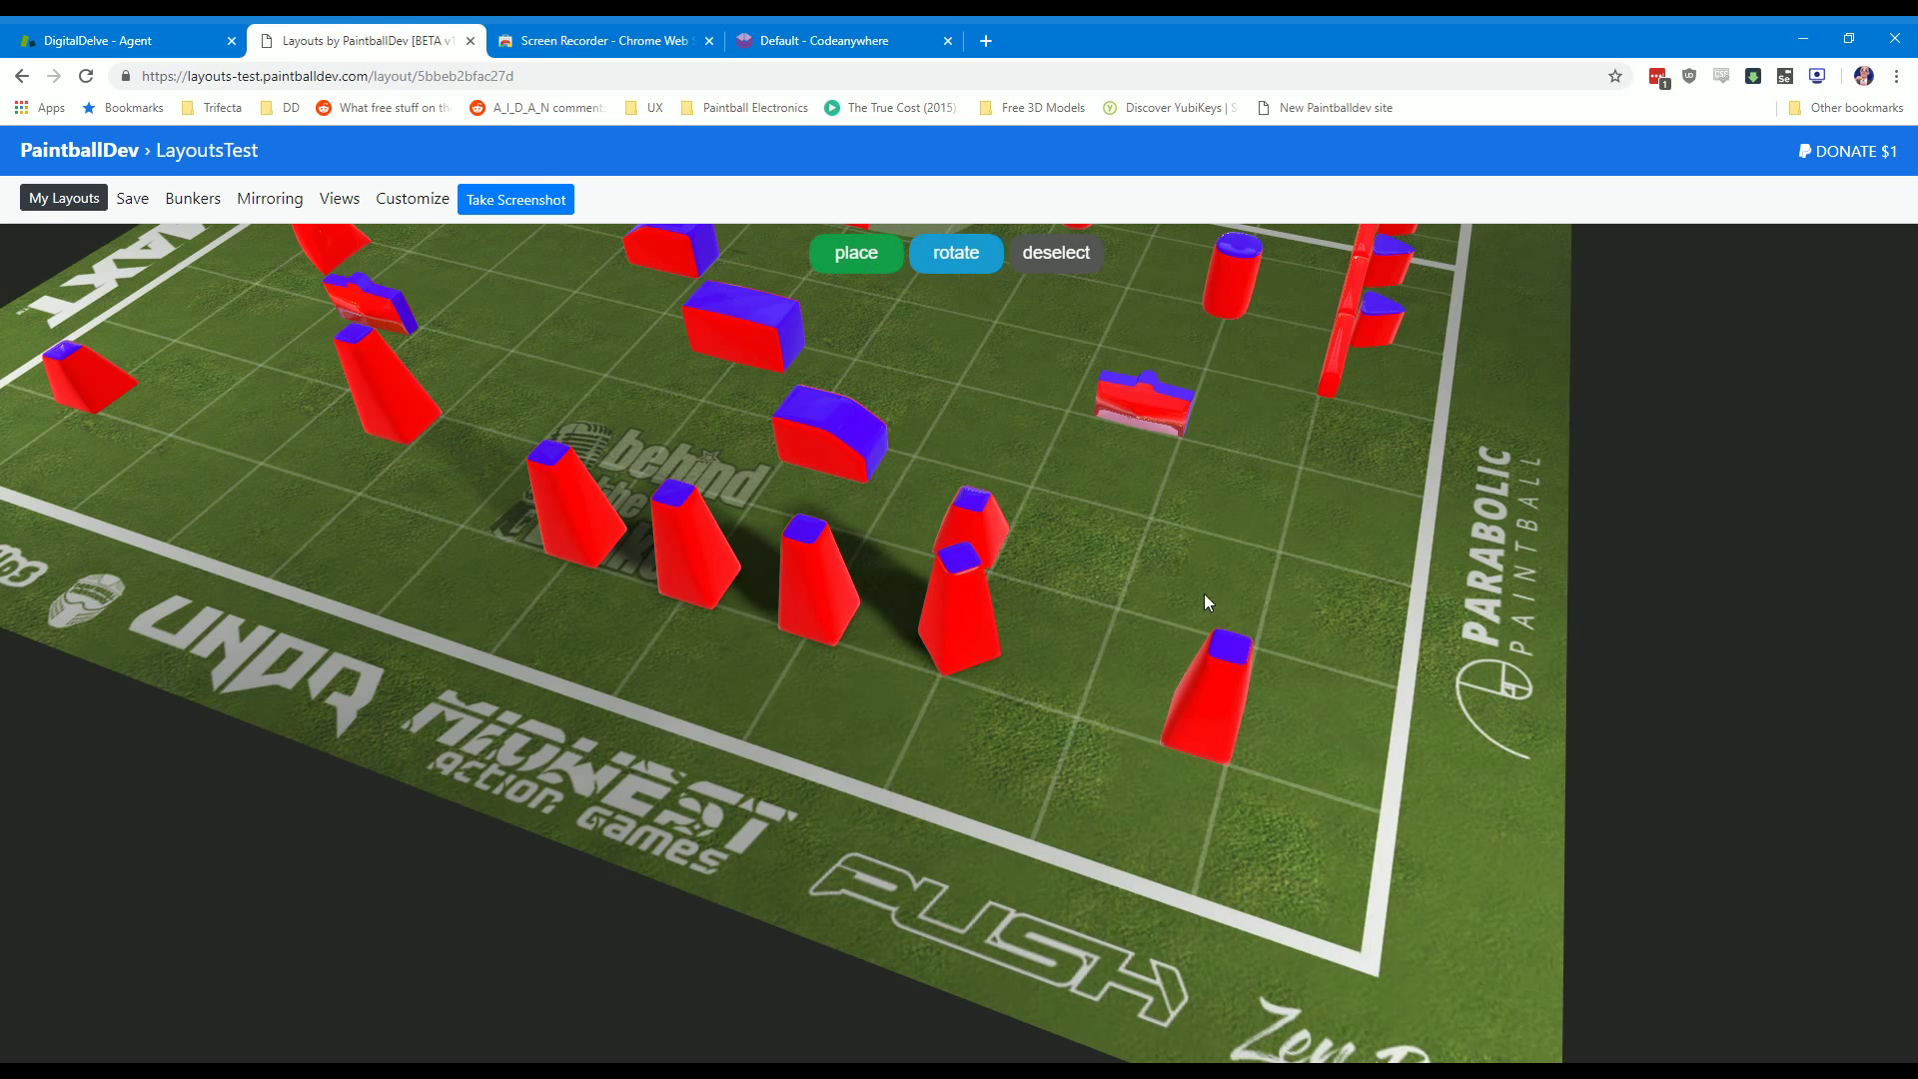
{"action": "left_click_drag", "start_coordinate": [1202, 593], "coordinate": [1049, 792]}
{"action": "left_click_drag", "start_coordinate": [1275, 415], "coordinate": [1166, 440]}
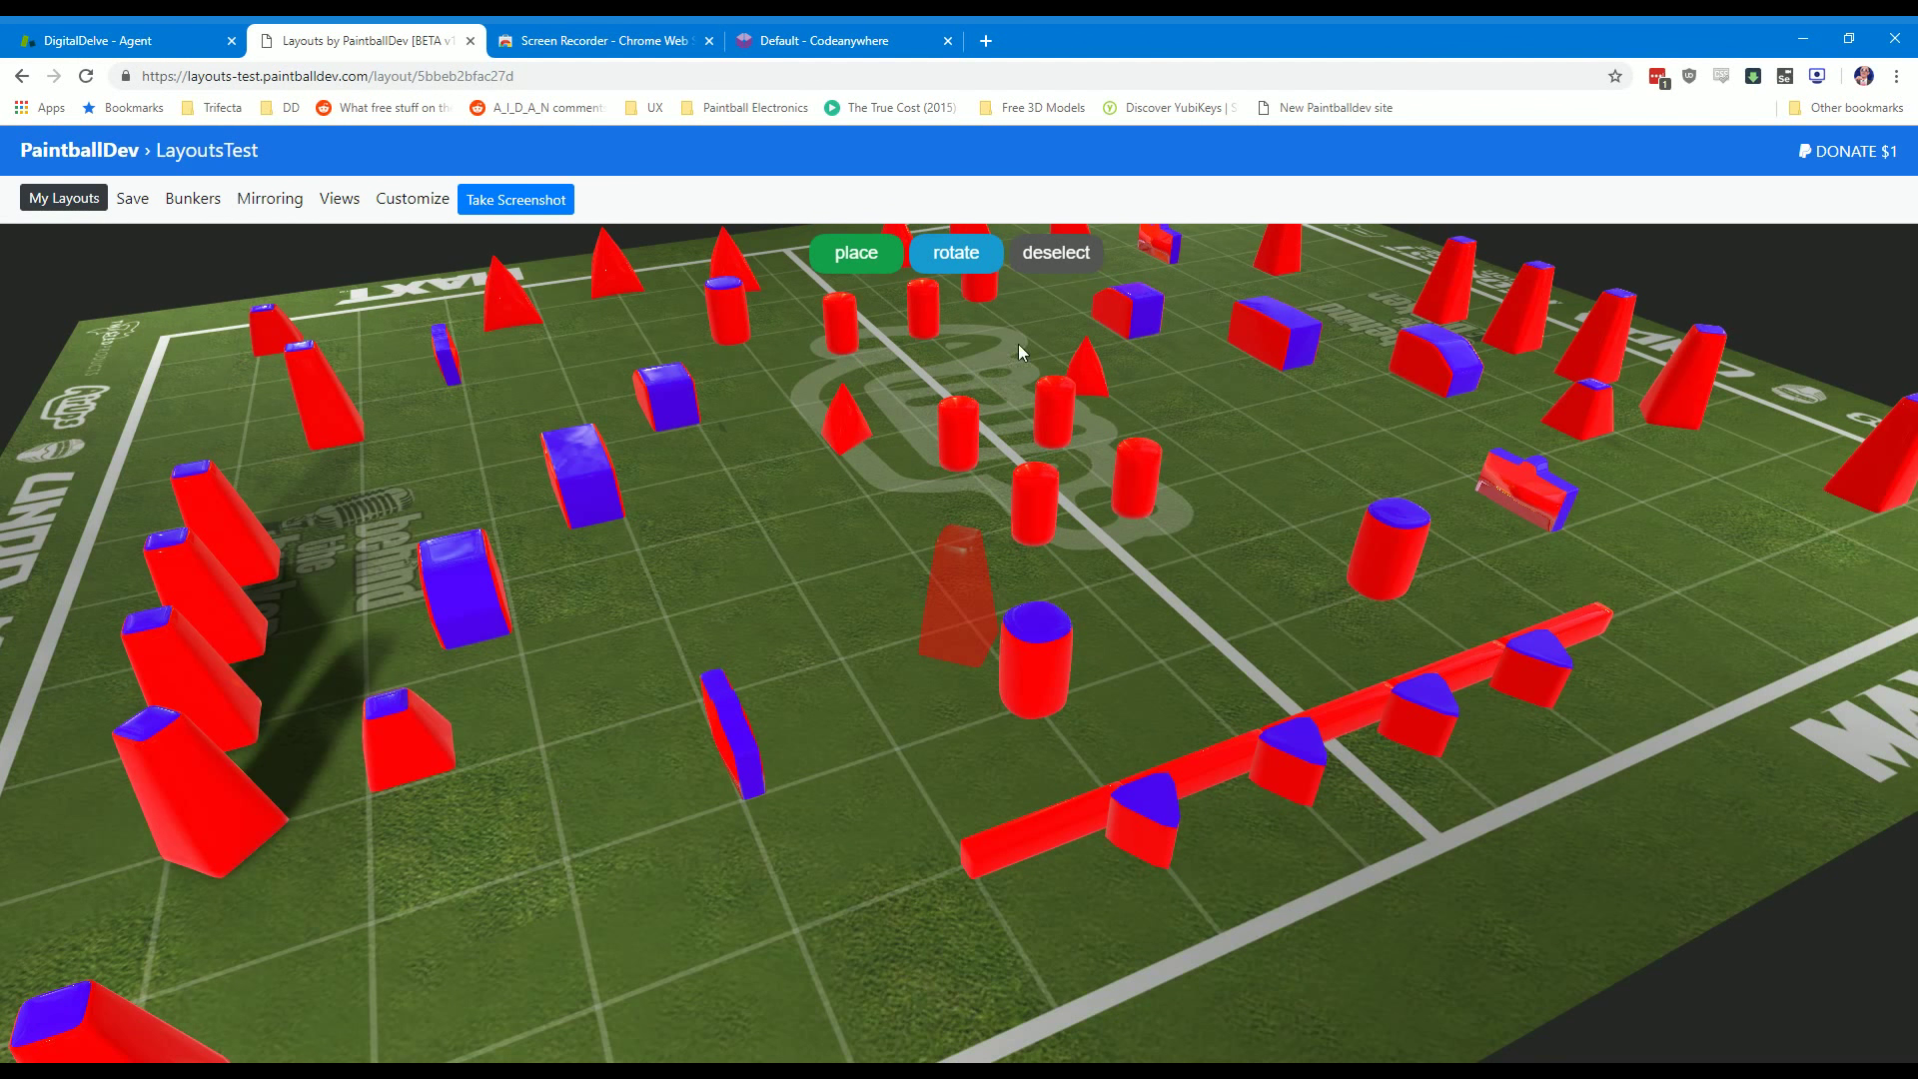
{"action": "left_click_drag", "start_coordinate": [1019, 352], "coordinate": [979, 423]}
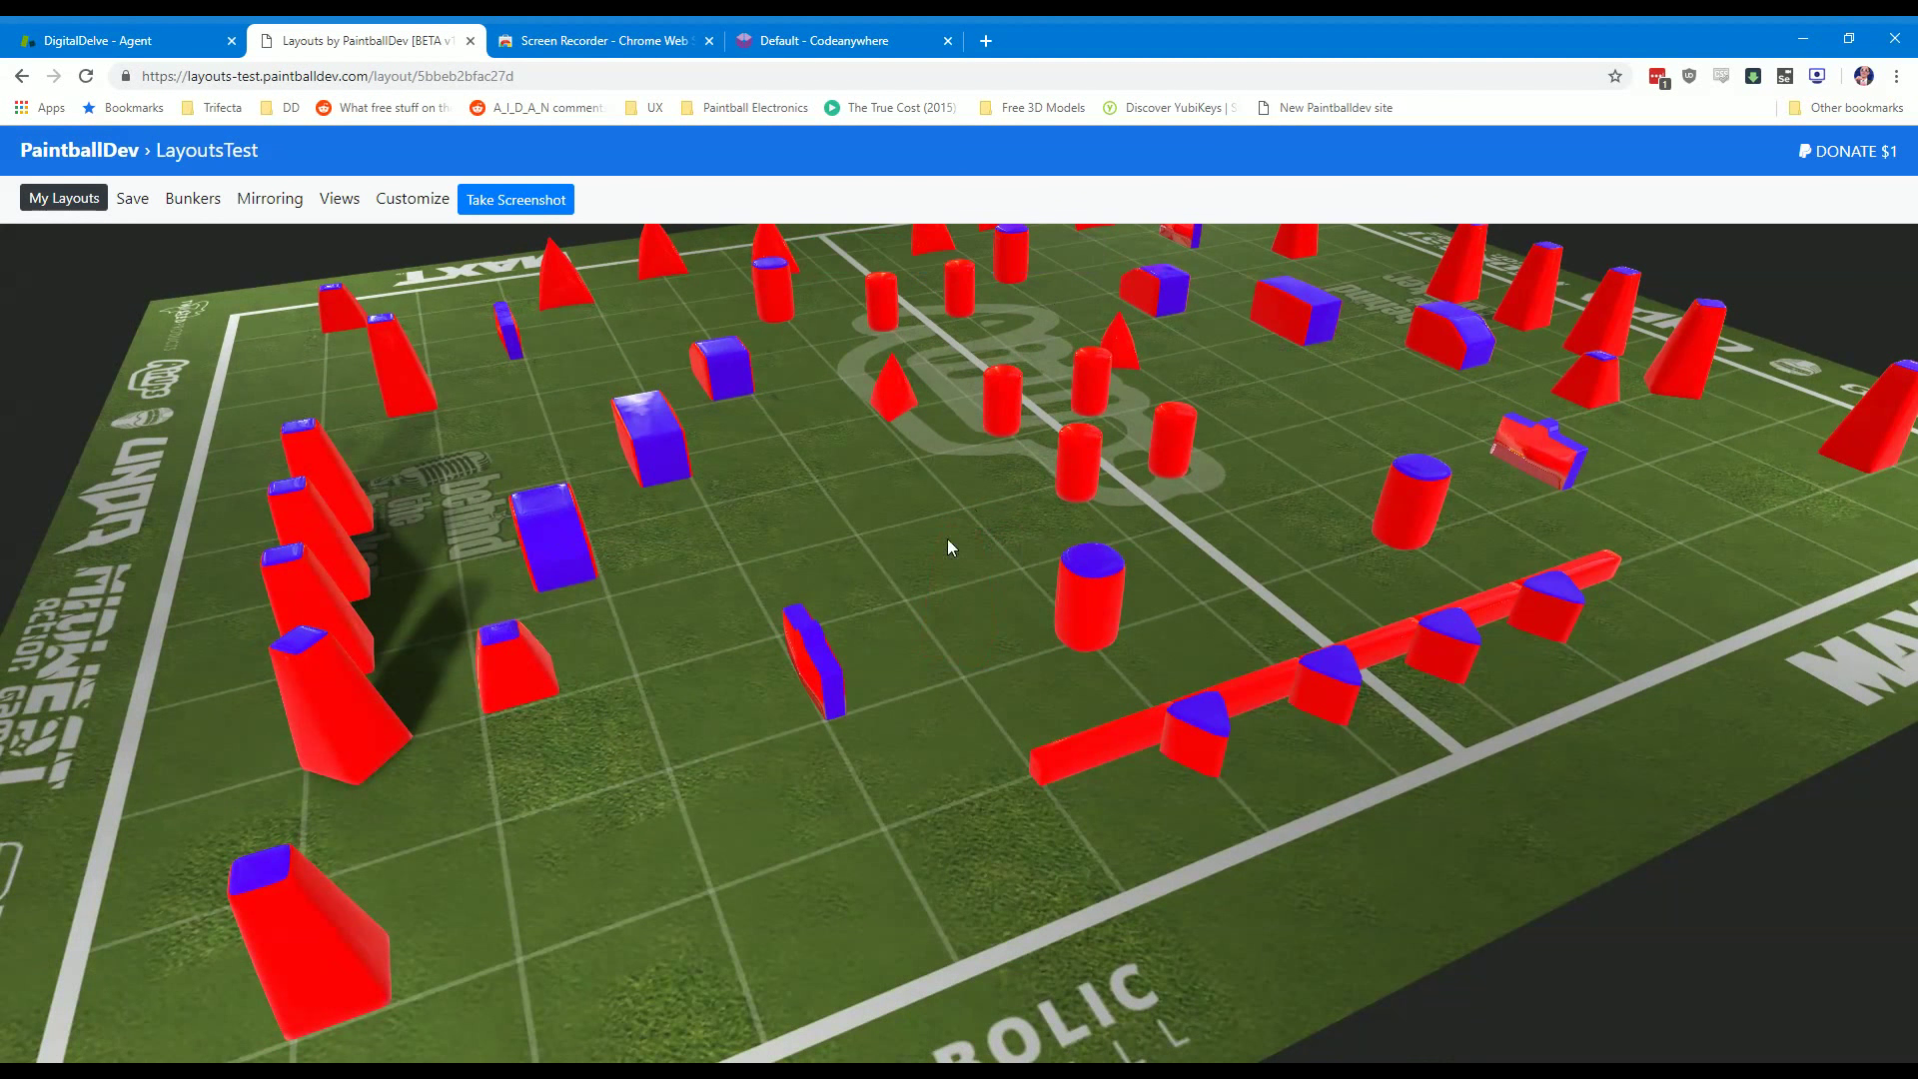
Step: Move the end Temple of the added row closer to the field corner and place it there
{"action": "left_click_drag", "start_coordinate": [947, 547], "coordinate": [1162, 757]}
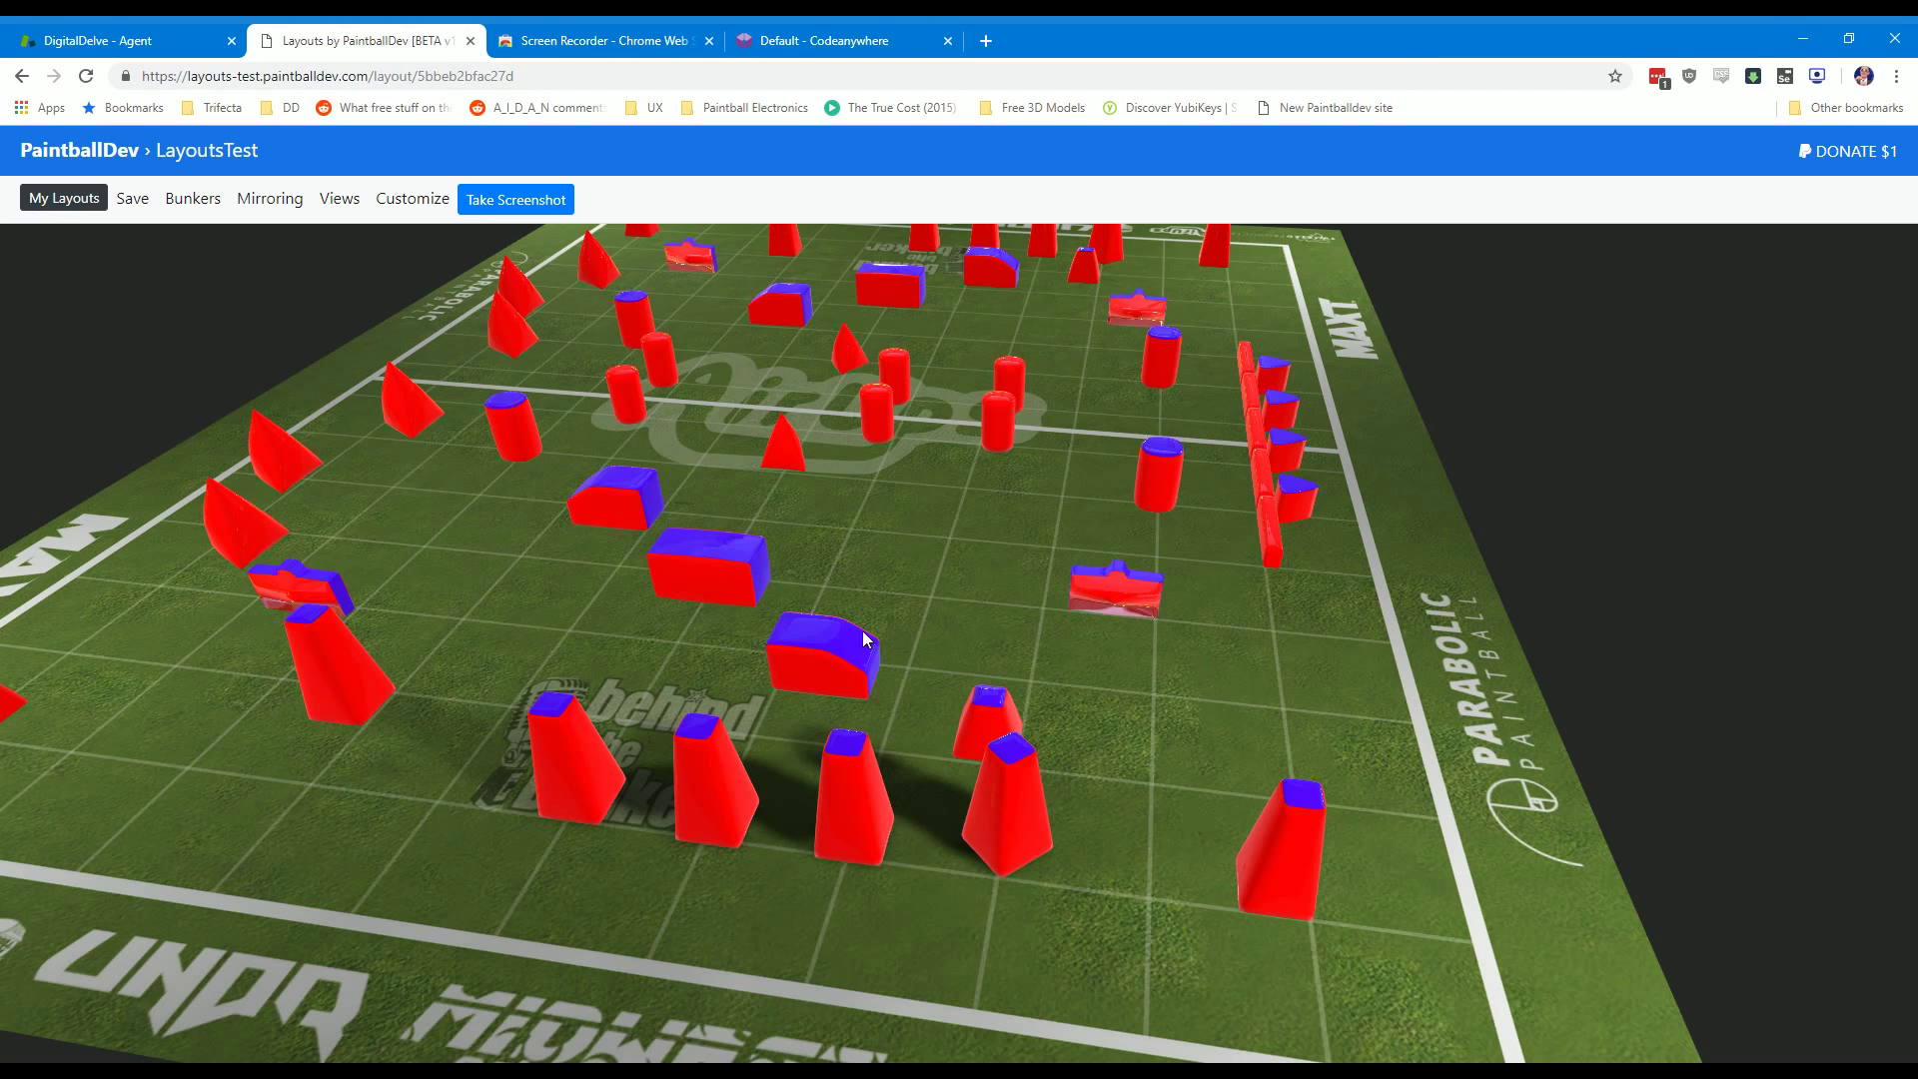
{"action": "left_click", "coordinate": [1023, 838]}
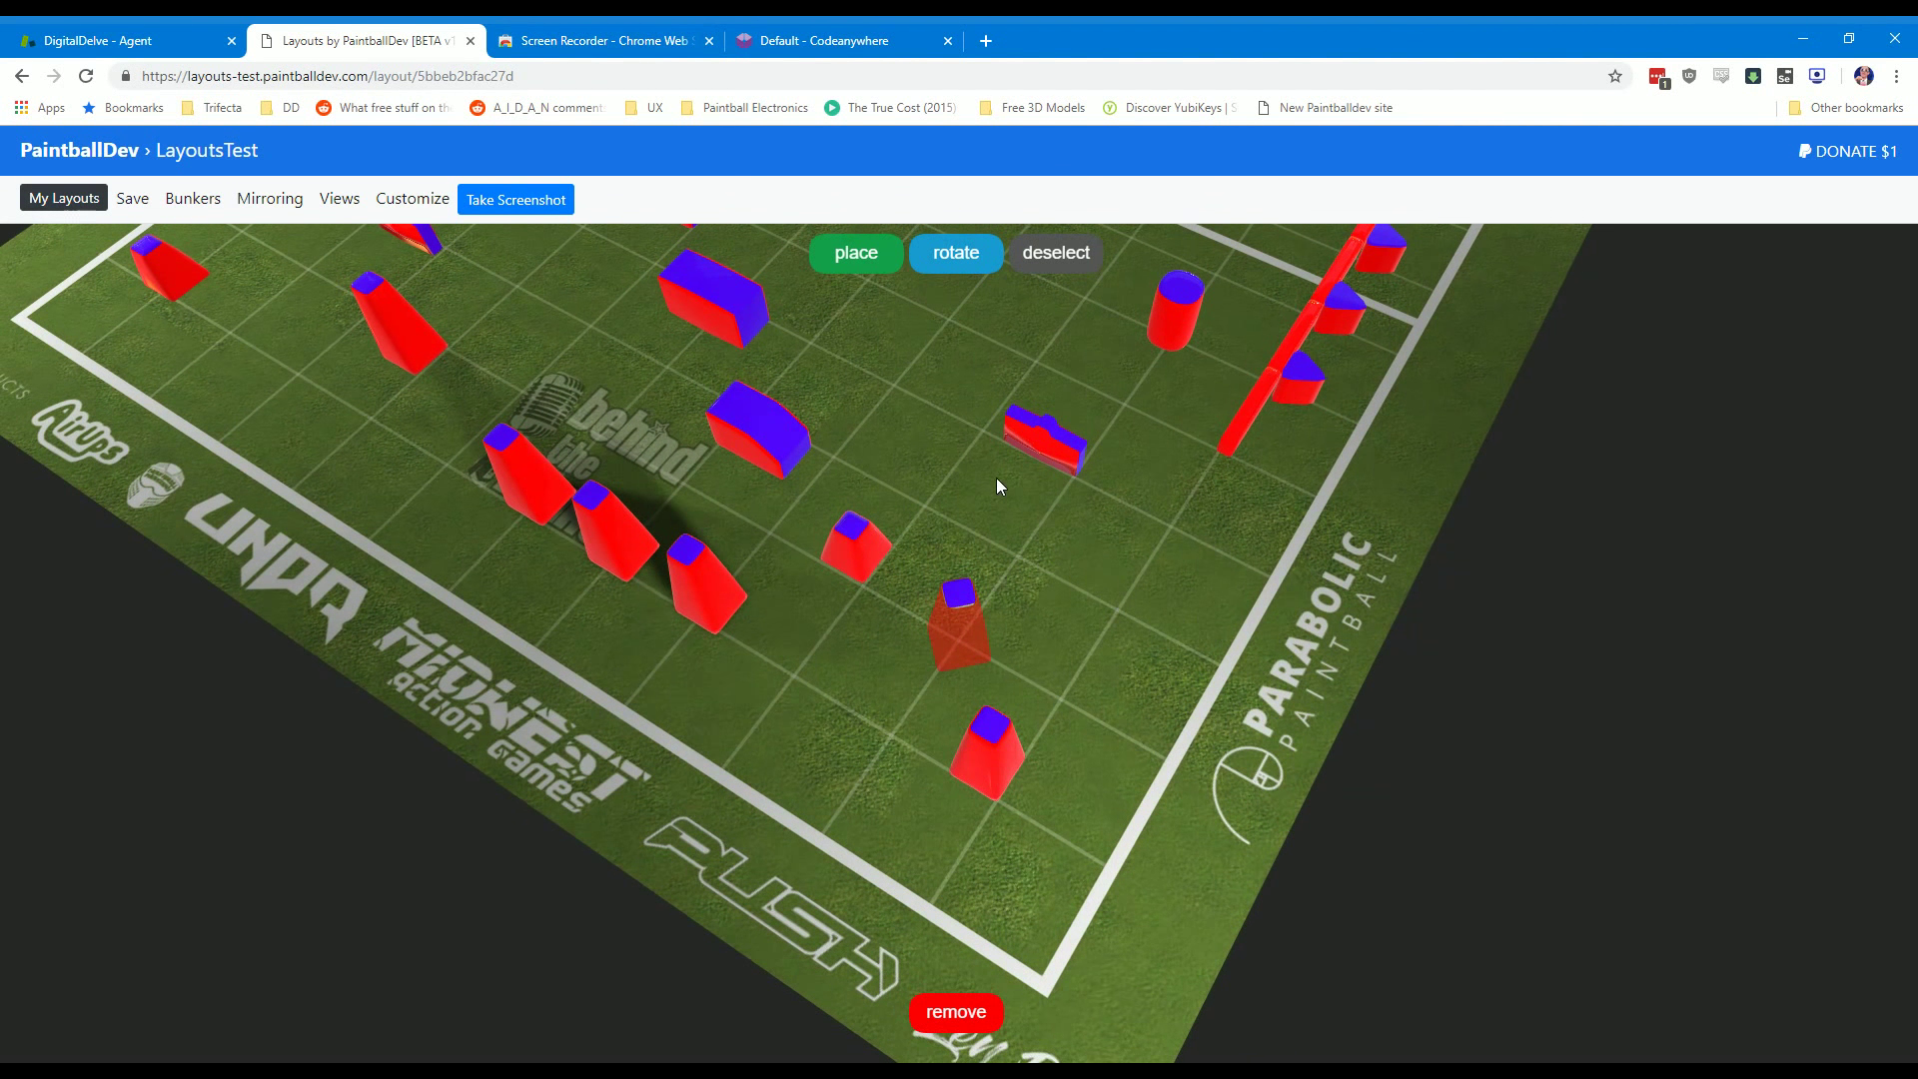
{"action": "left_click", "coordinate": [871, 259]}
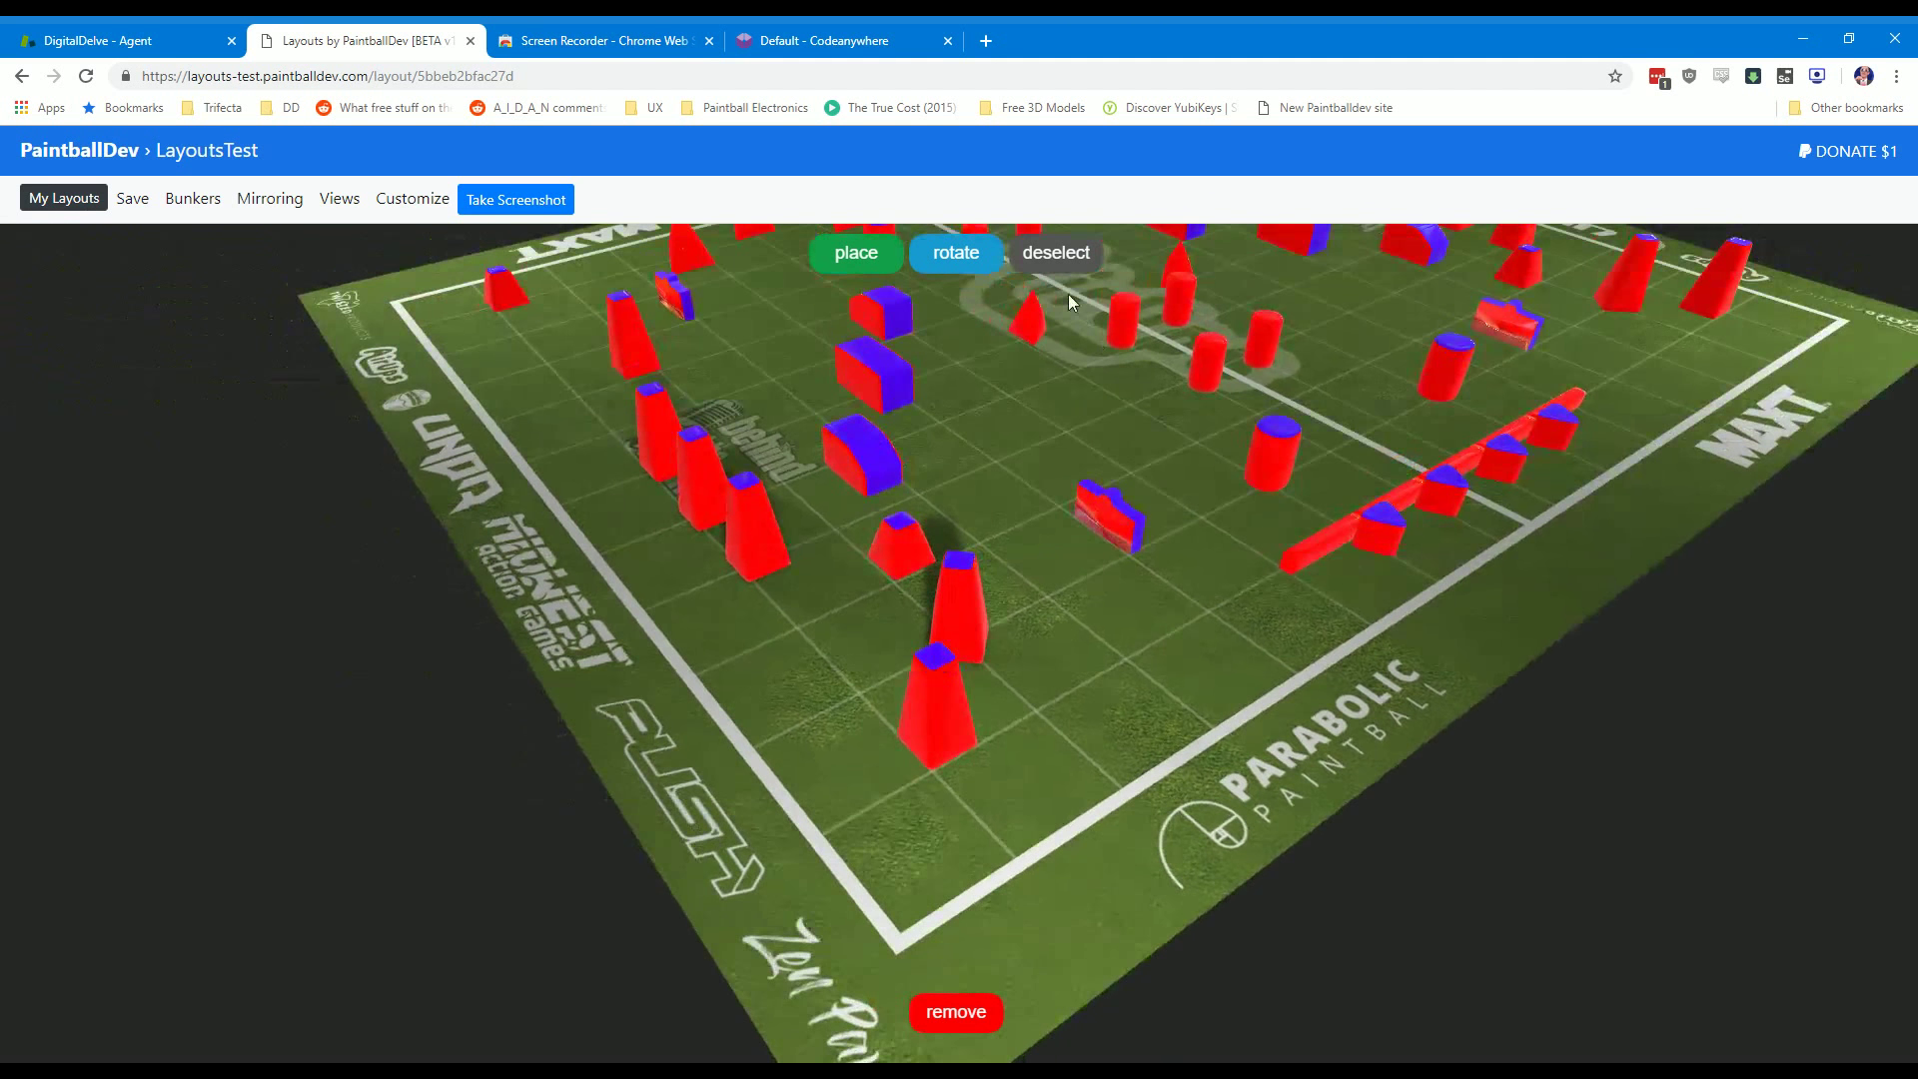
{"action": "left_click", "coordinate": [1068, 260]}
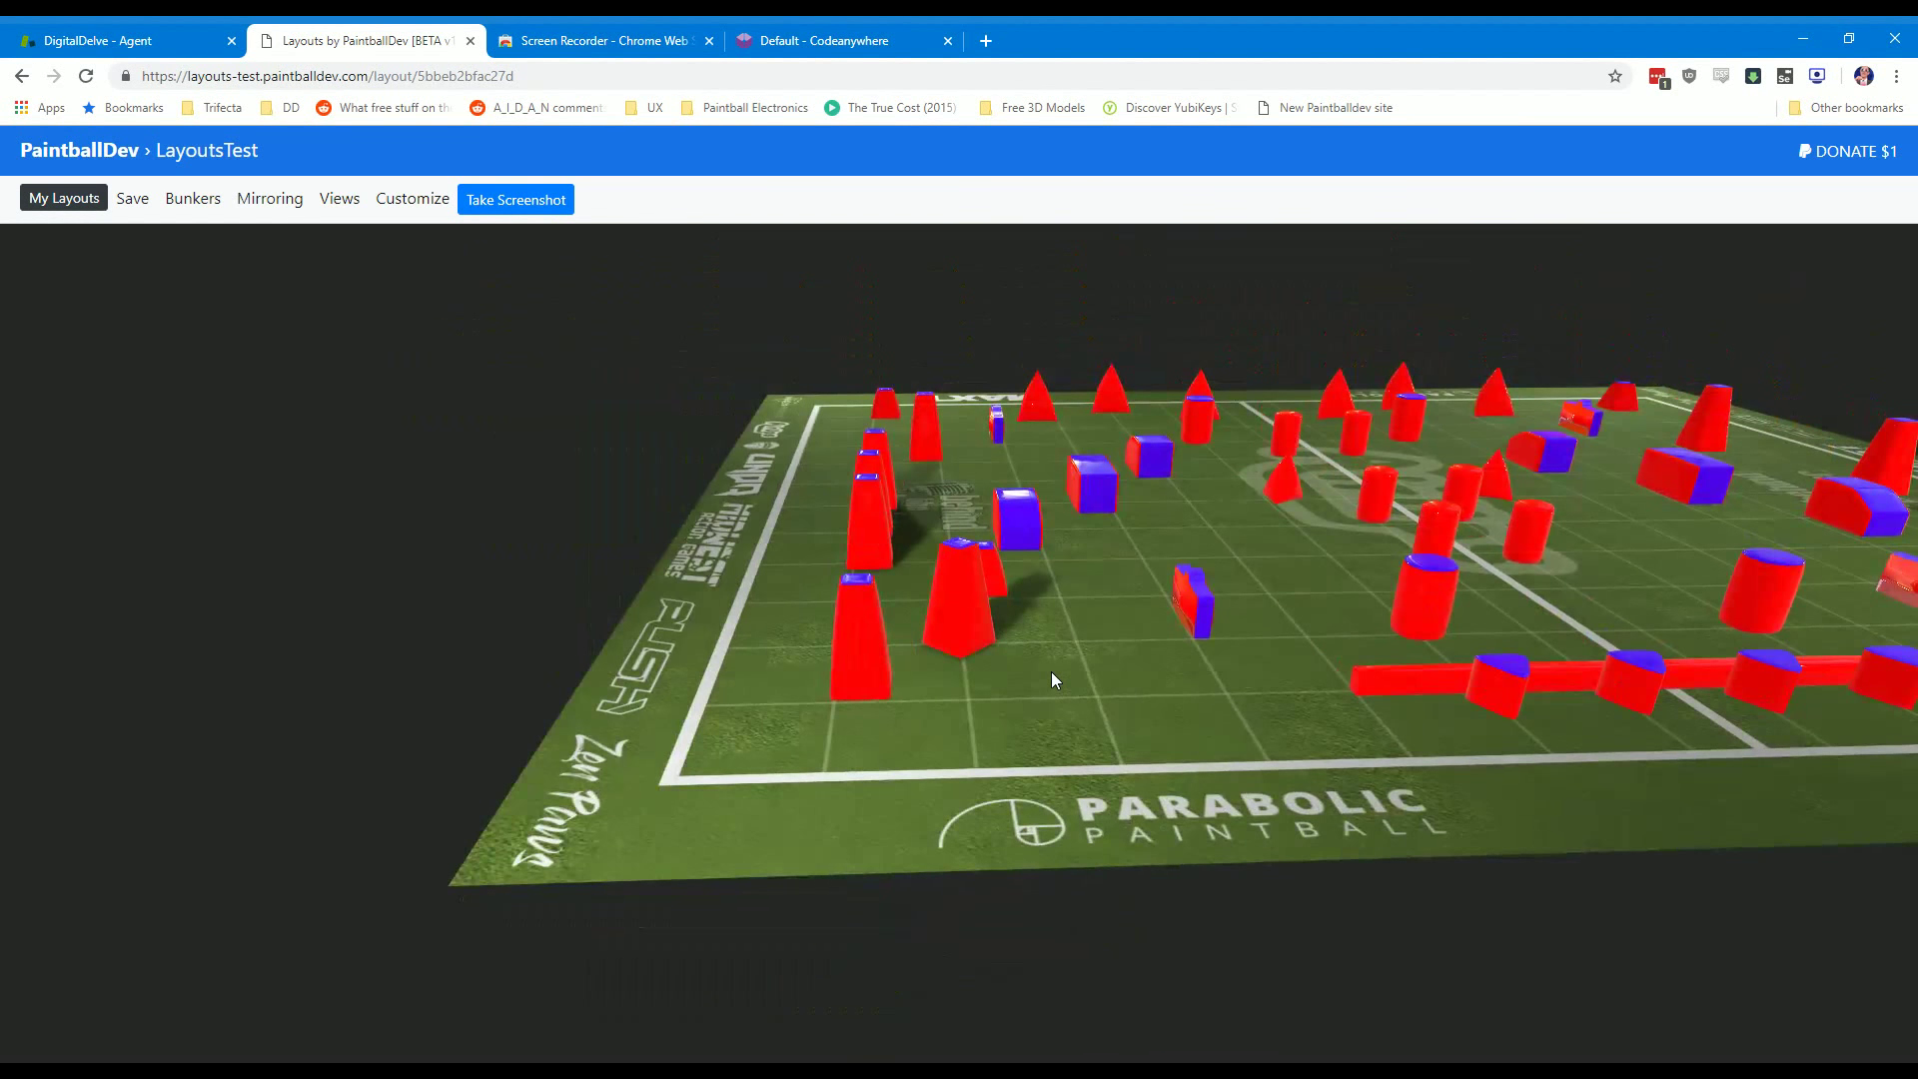
Step: Remove the added Temple bunkers from the field, beginning with the one nearest the corner
{"action": "left_click", "coordinate": [1051, 671]}
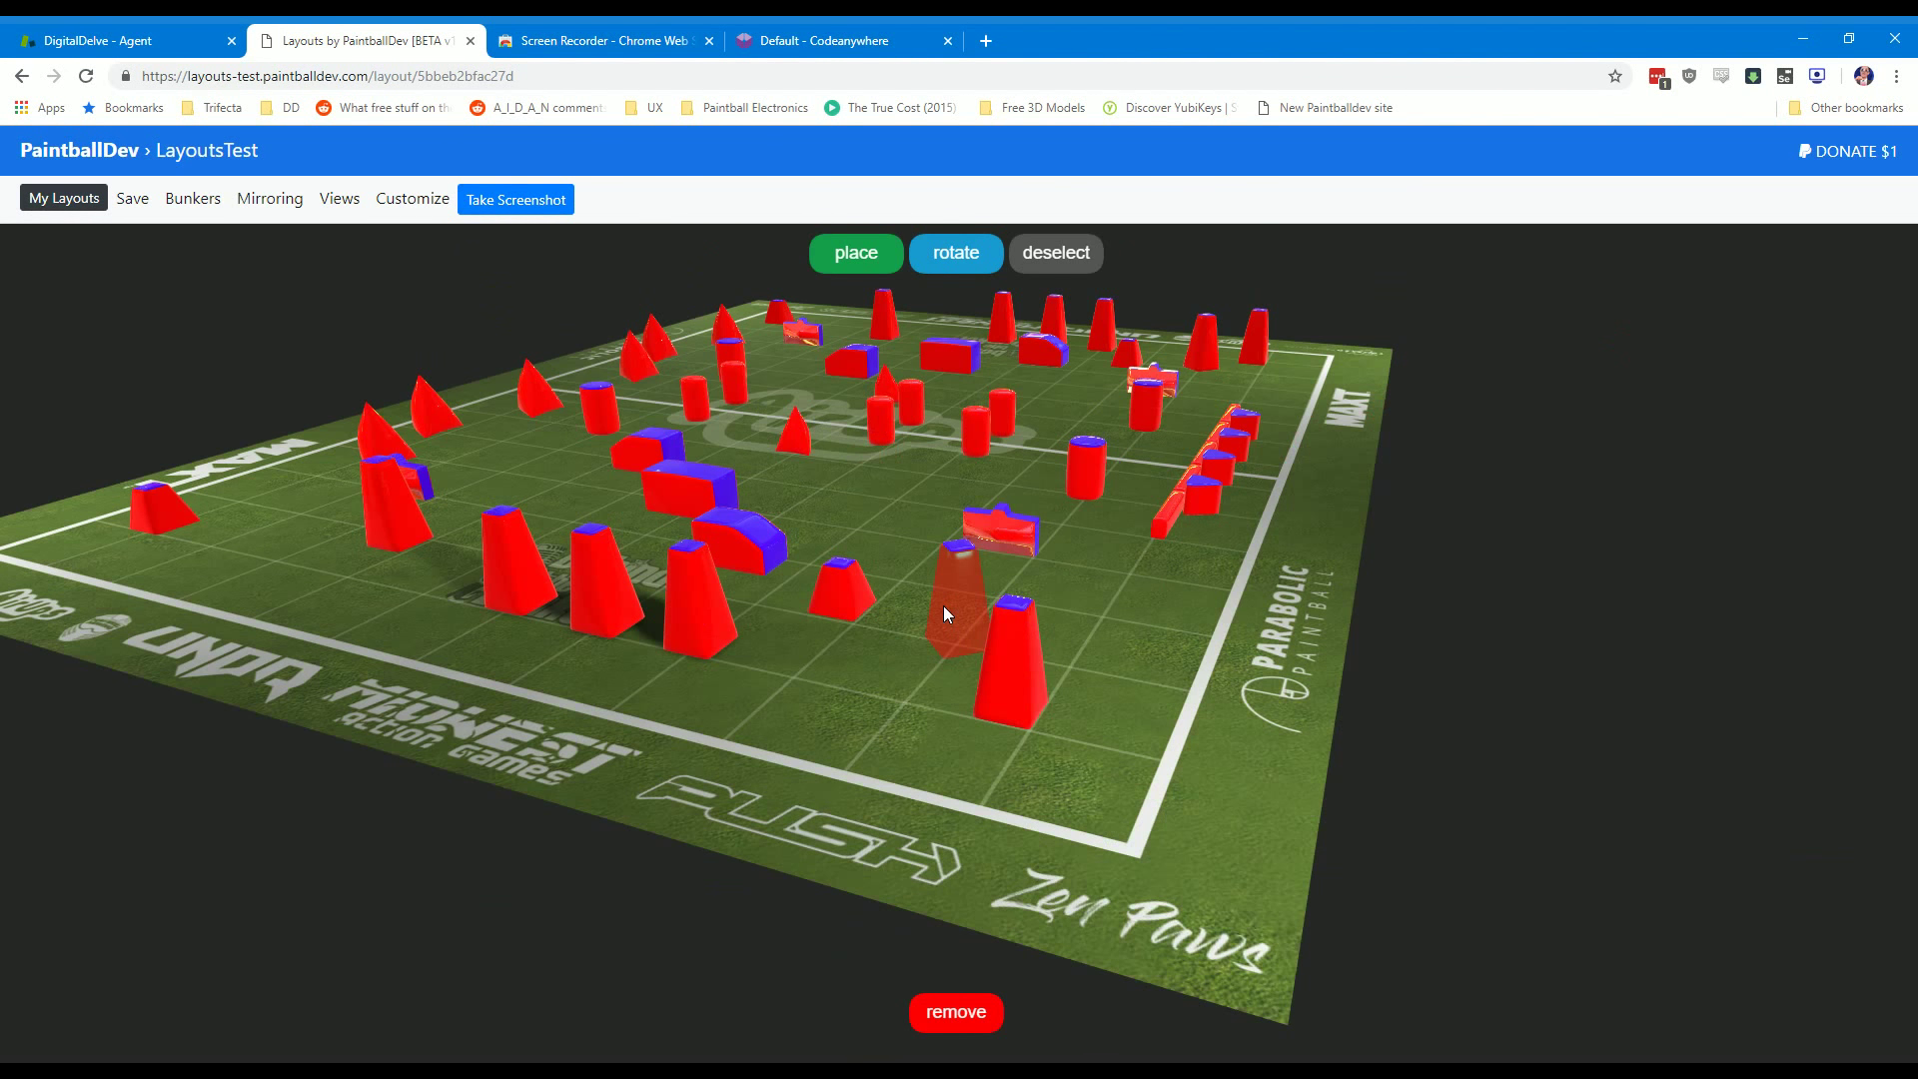
{"action": "left_click", "coordinate": [974, 1011]}
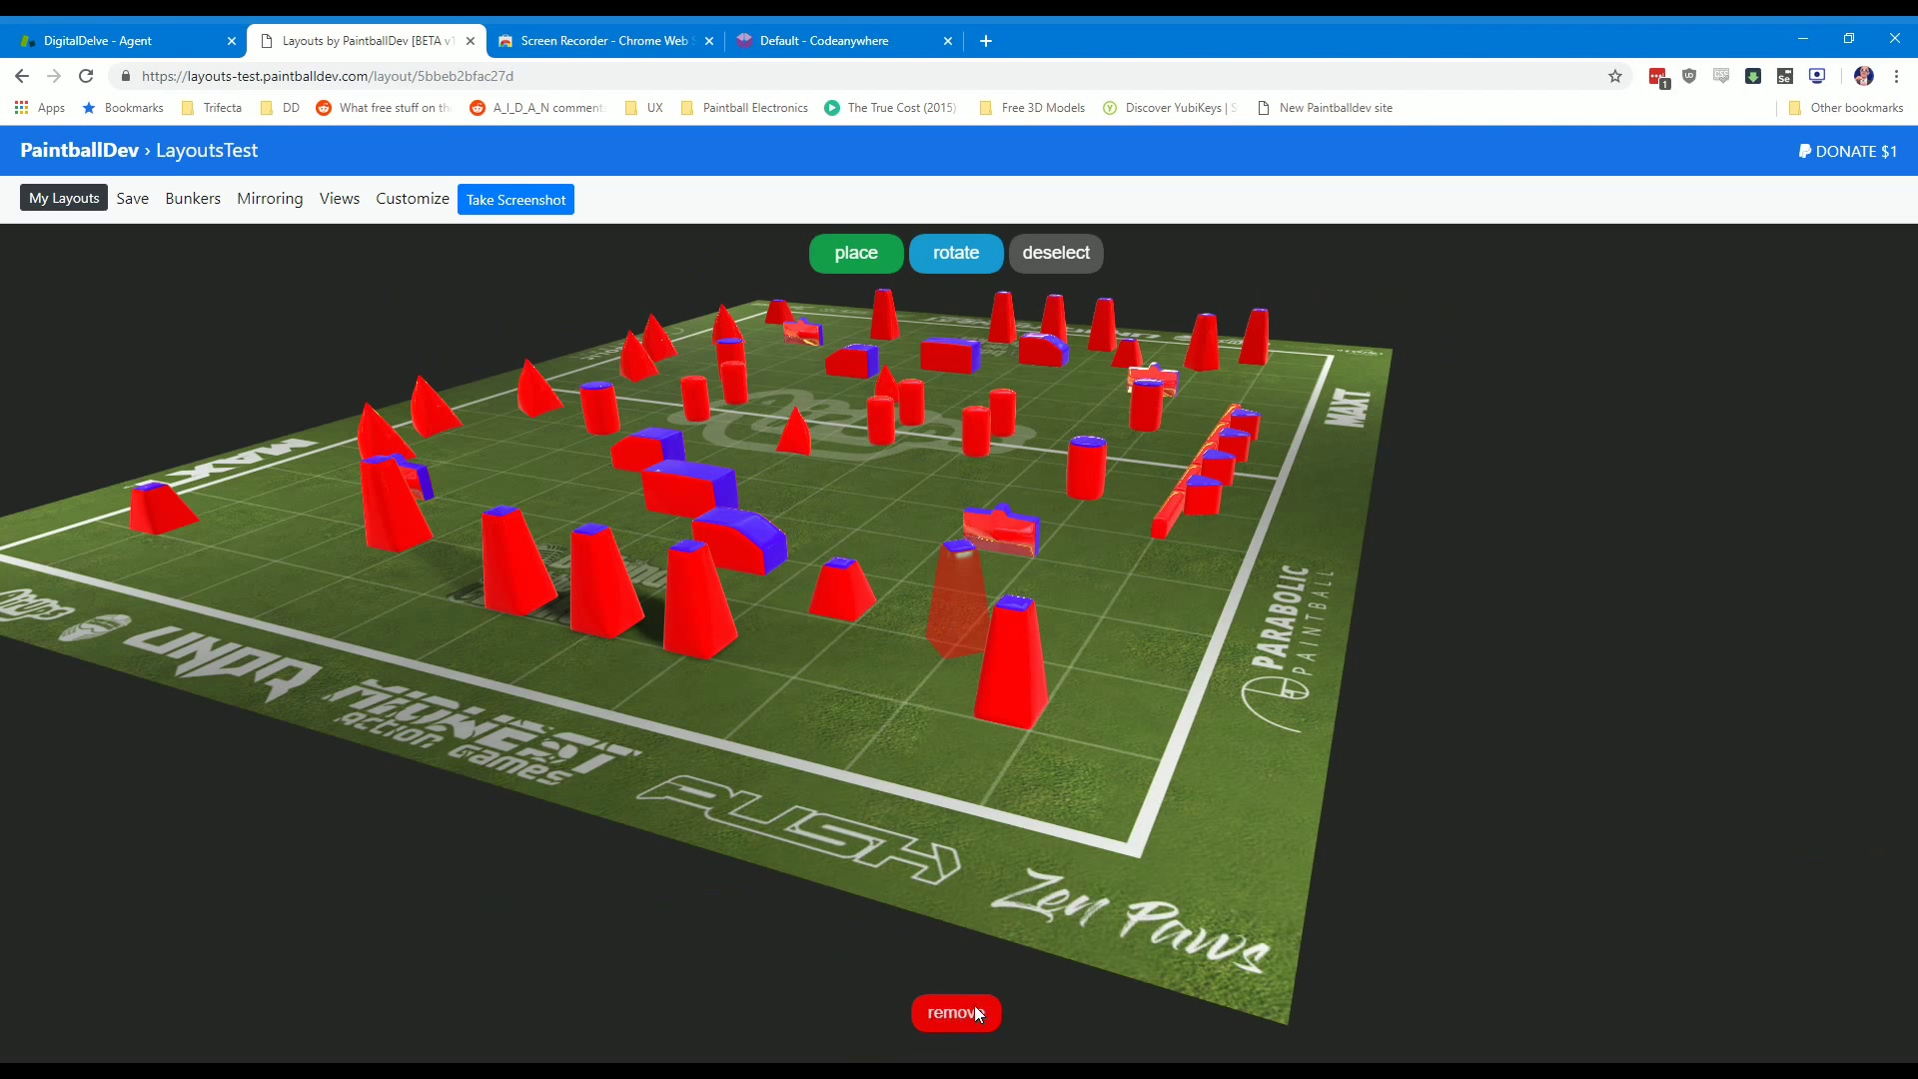
{"action": "left_click", "coordinate": [694, 639]}
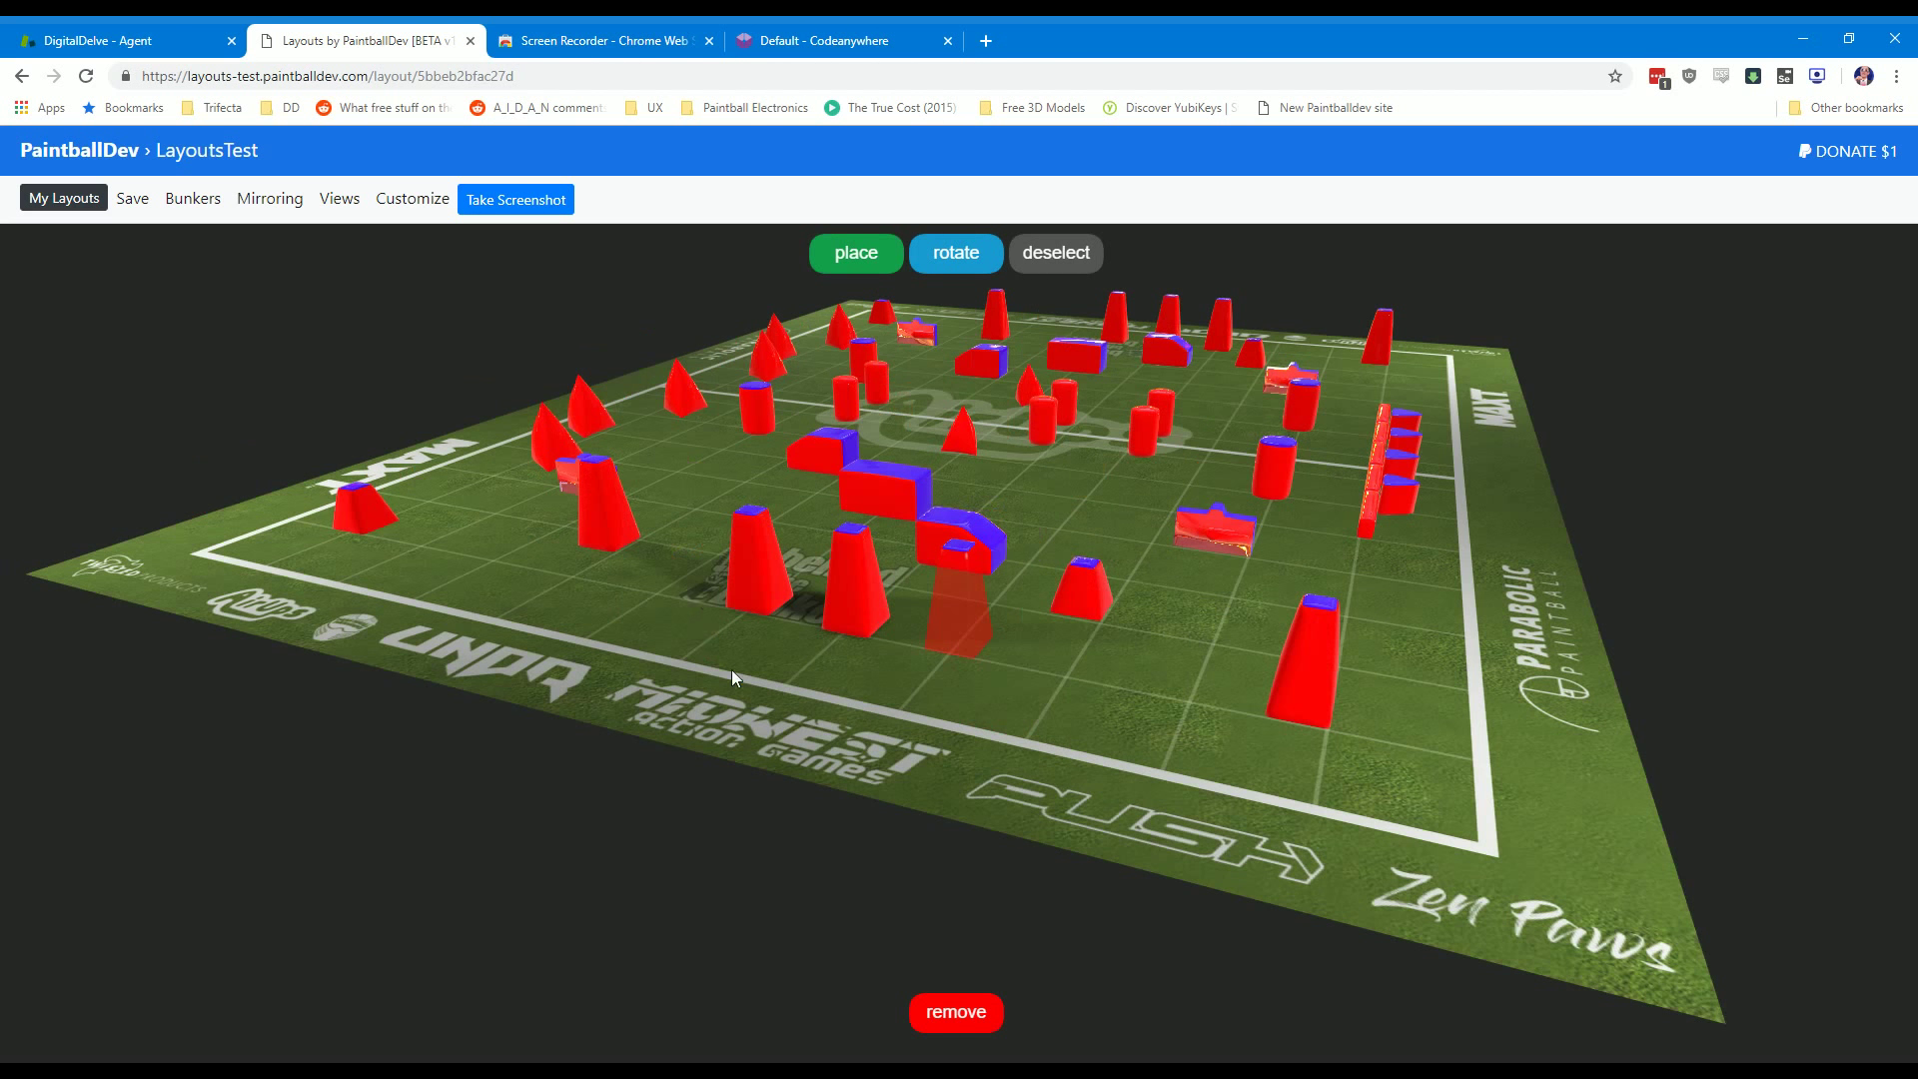
Step: Set the bunkers' primary color to light gray and their secondary color to black
{"action": "left_click", "coordinate": [413, 198]}
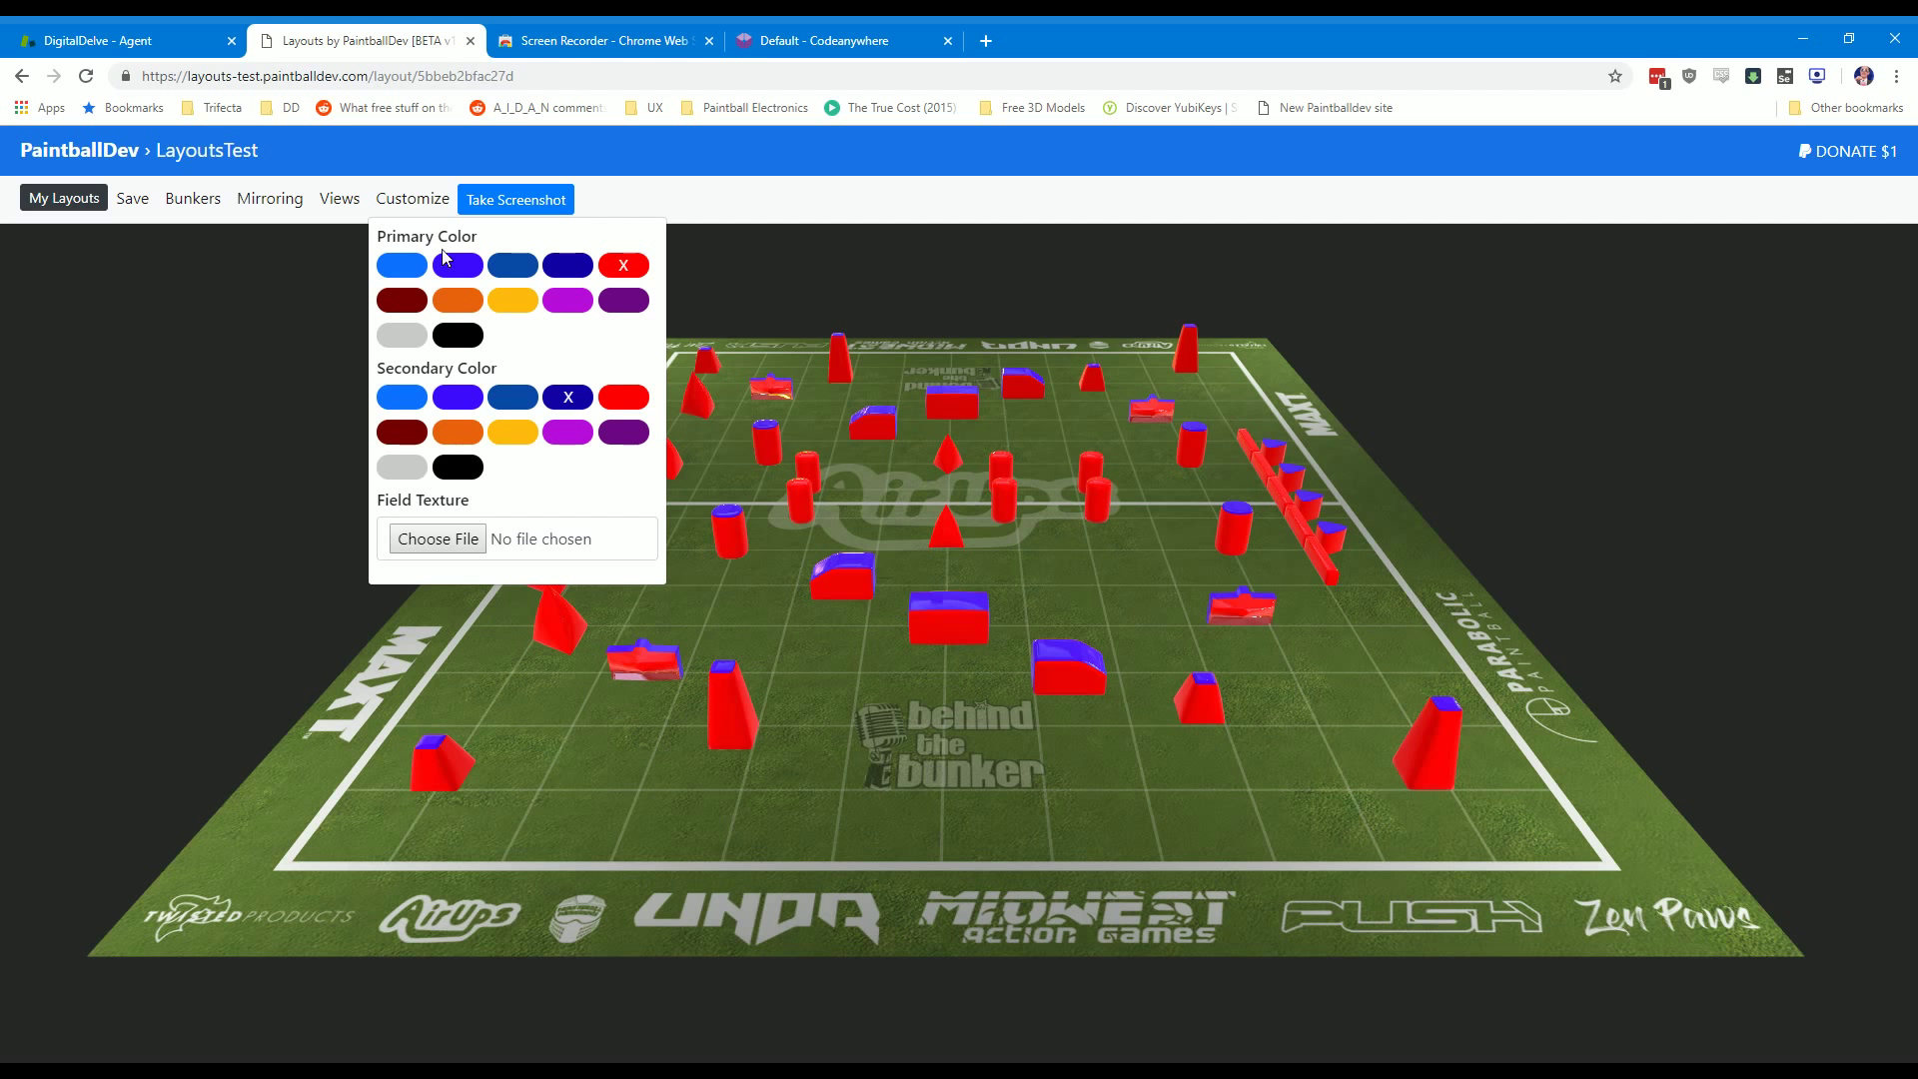
{"action": "left_click", "coordinate": [403, 337]}
{"action": "left_click", "coordinate": [413, 198]}
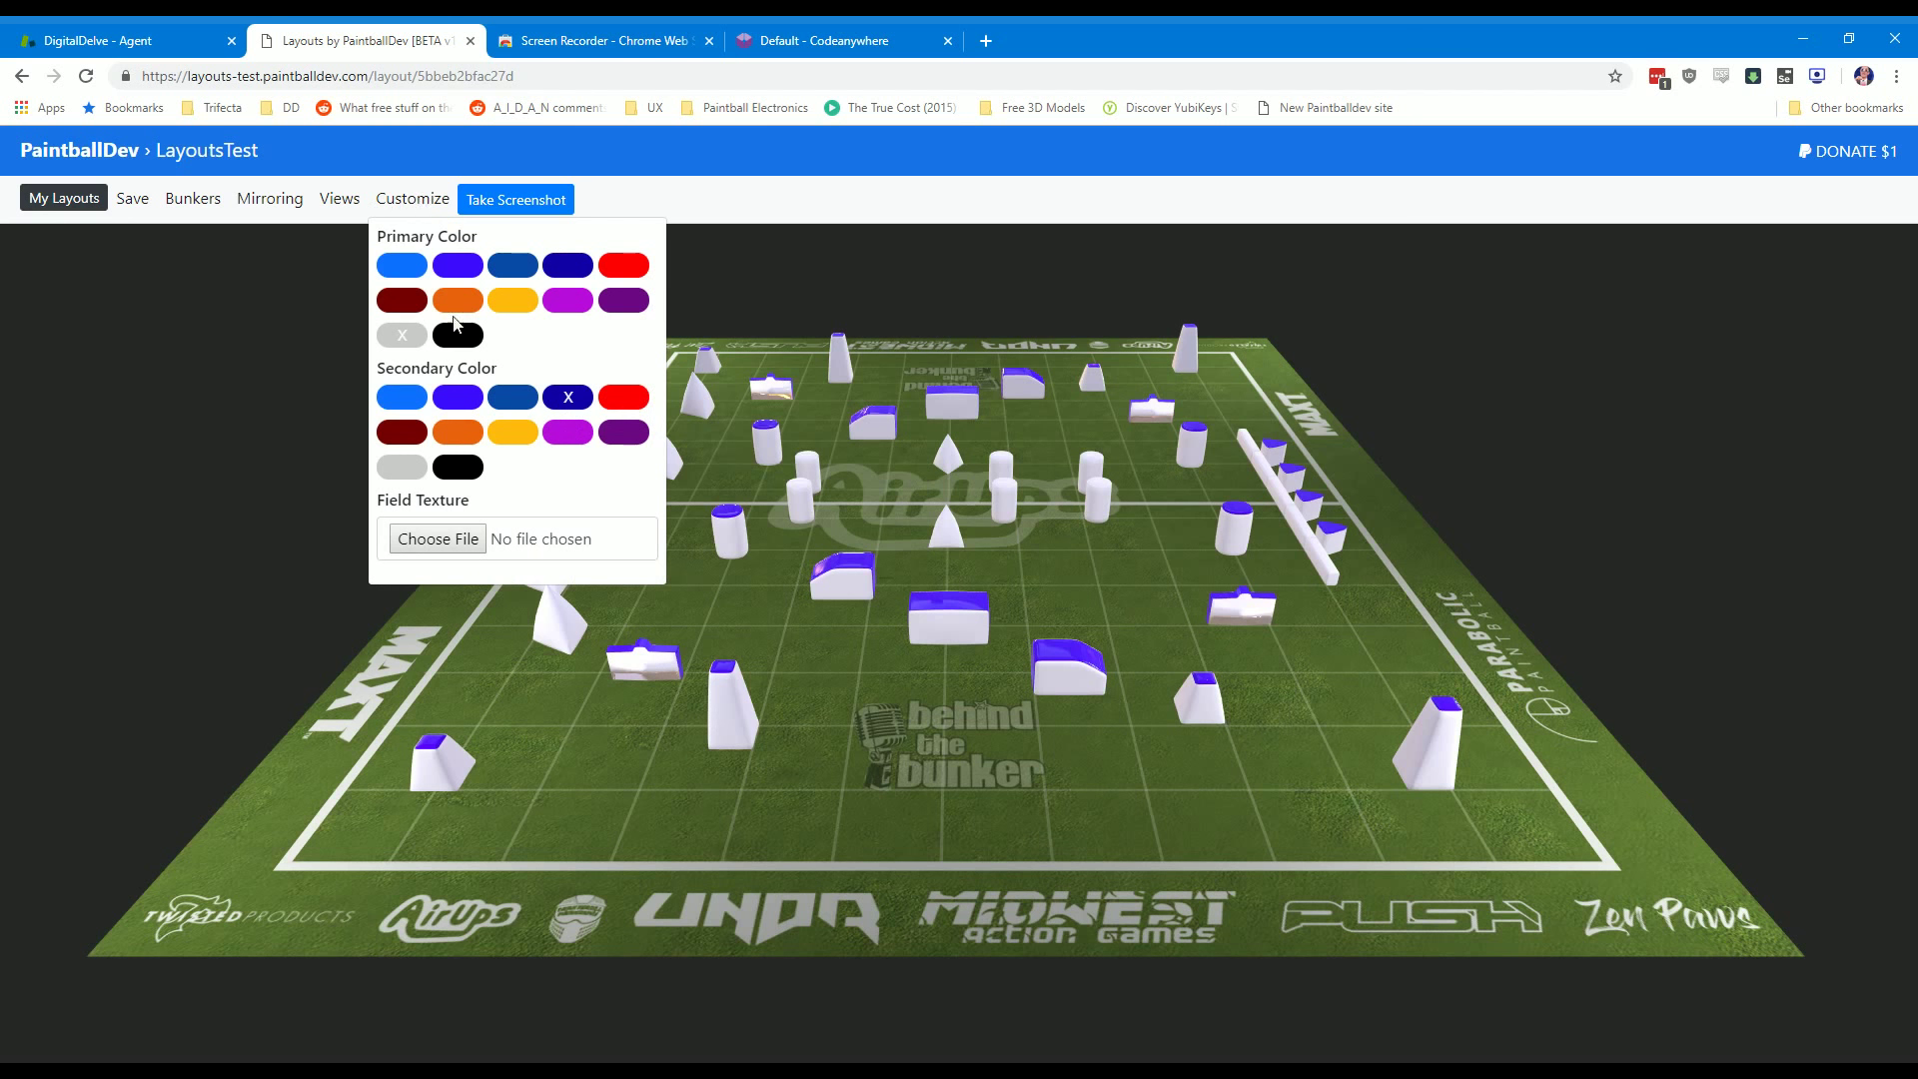
{"action": "left_click", "coordinate": [476, 476]}
{"action": "left_click_drag", "start_coordinate": [991, 740], "coordinate": [1008, 769]}
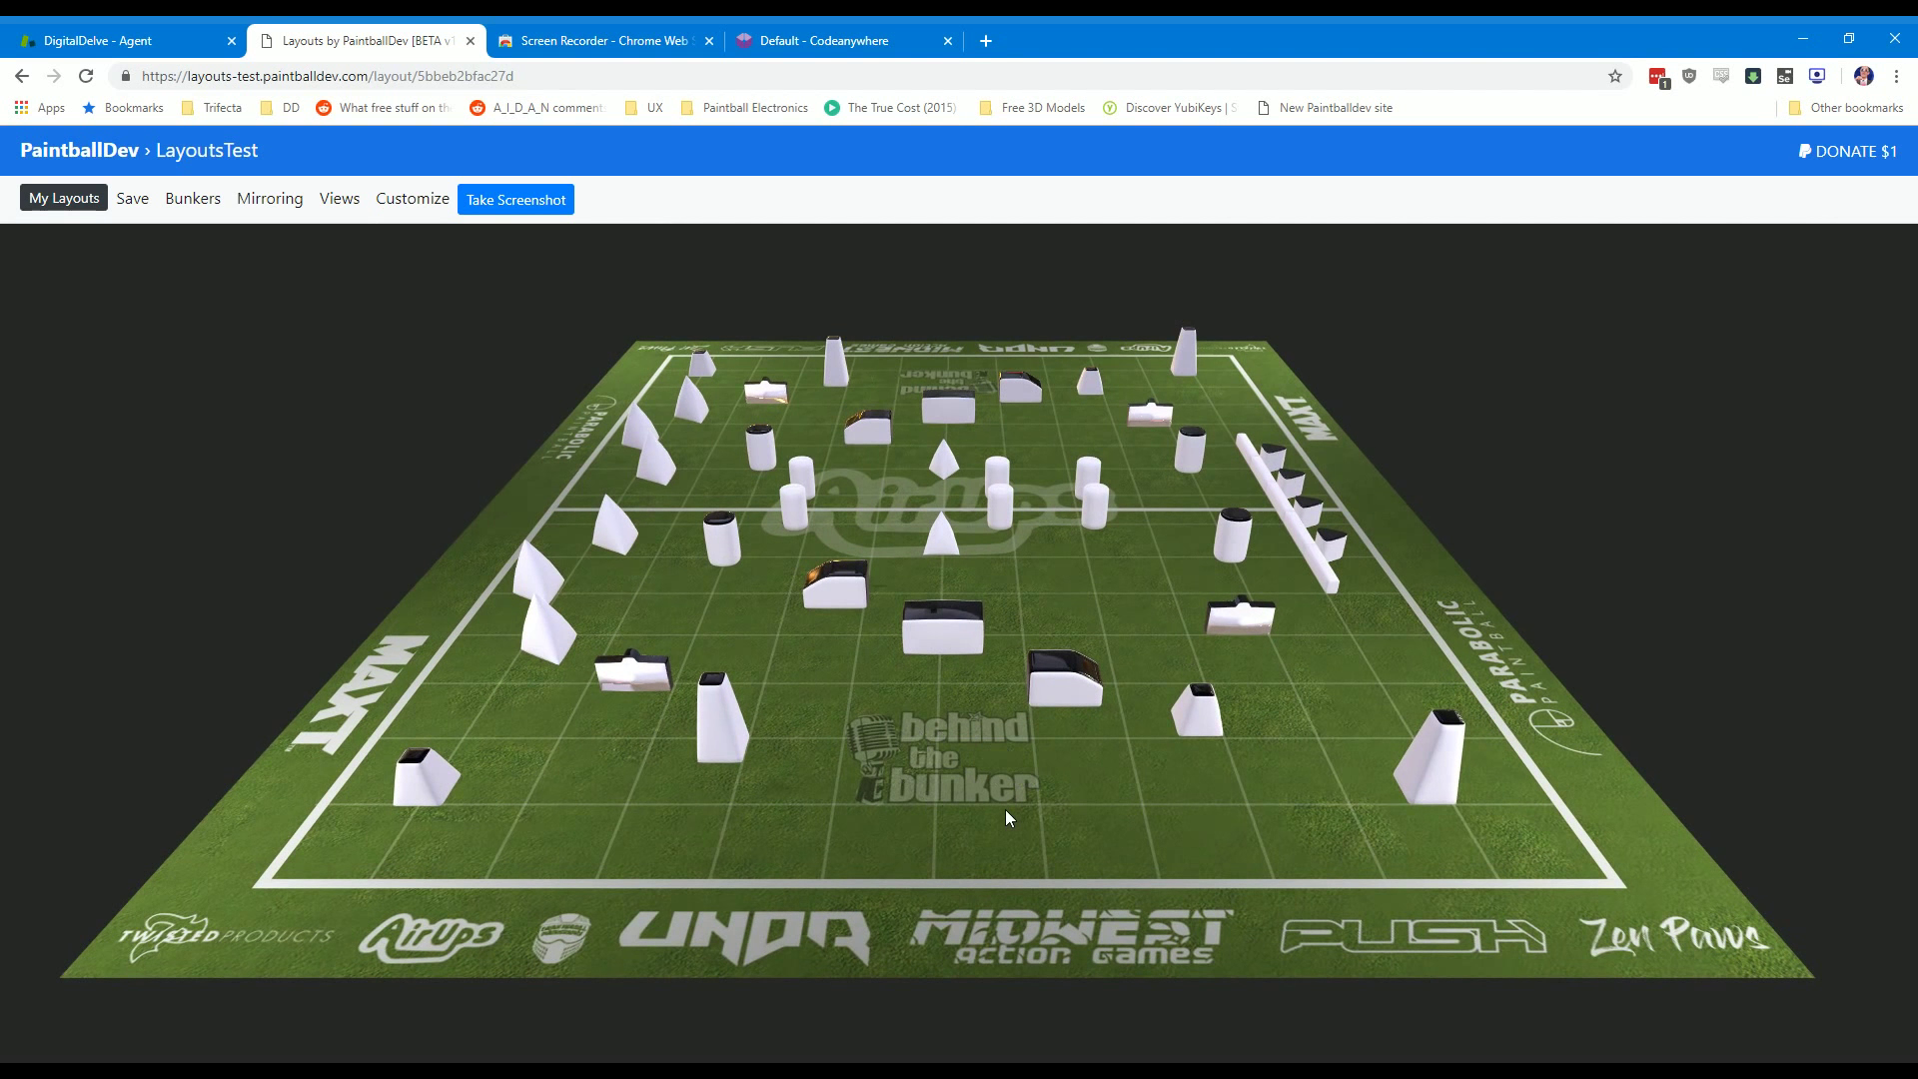
Step: Switch to the top-down view and nudge the upper-left corner bunker one increment toward the center line
{"action": "left_click", "coordinate": [340, 198]}
{"action": "left_click", "coordinate": [389, 251]}
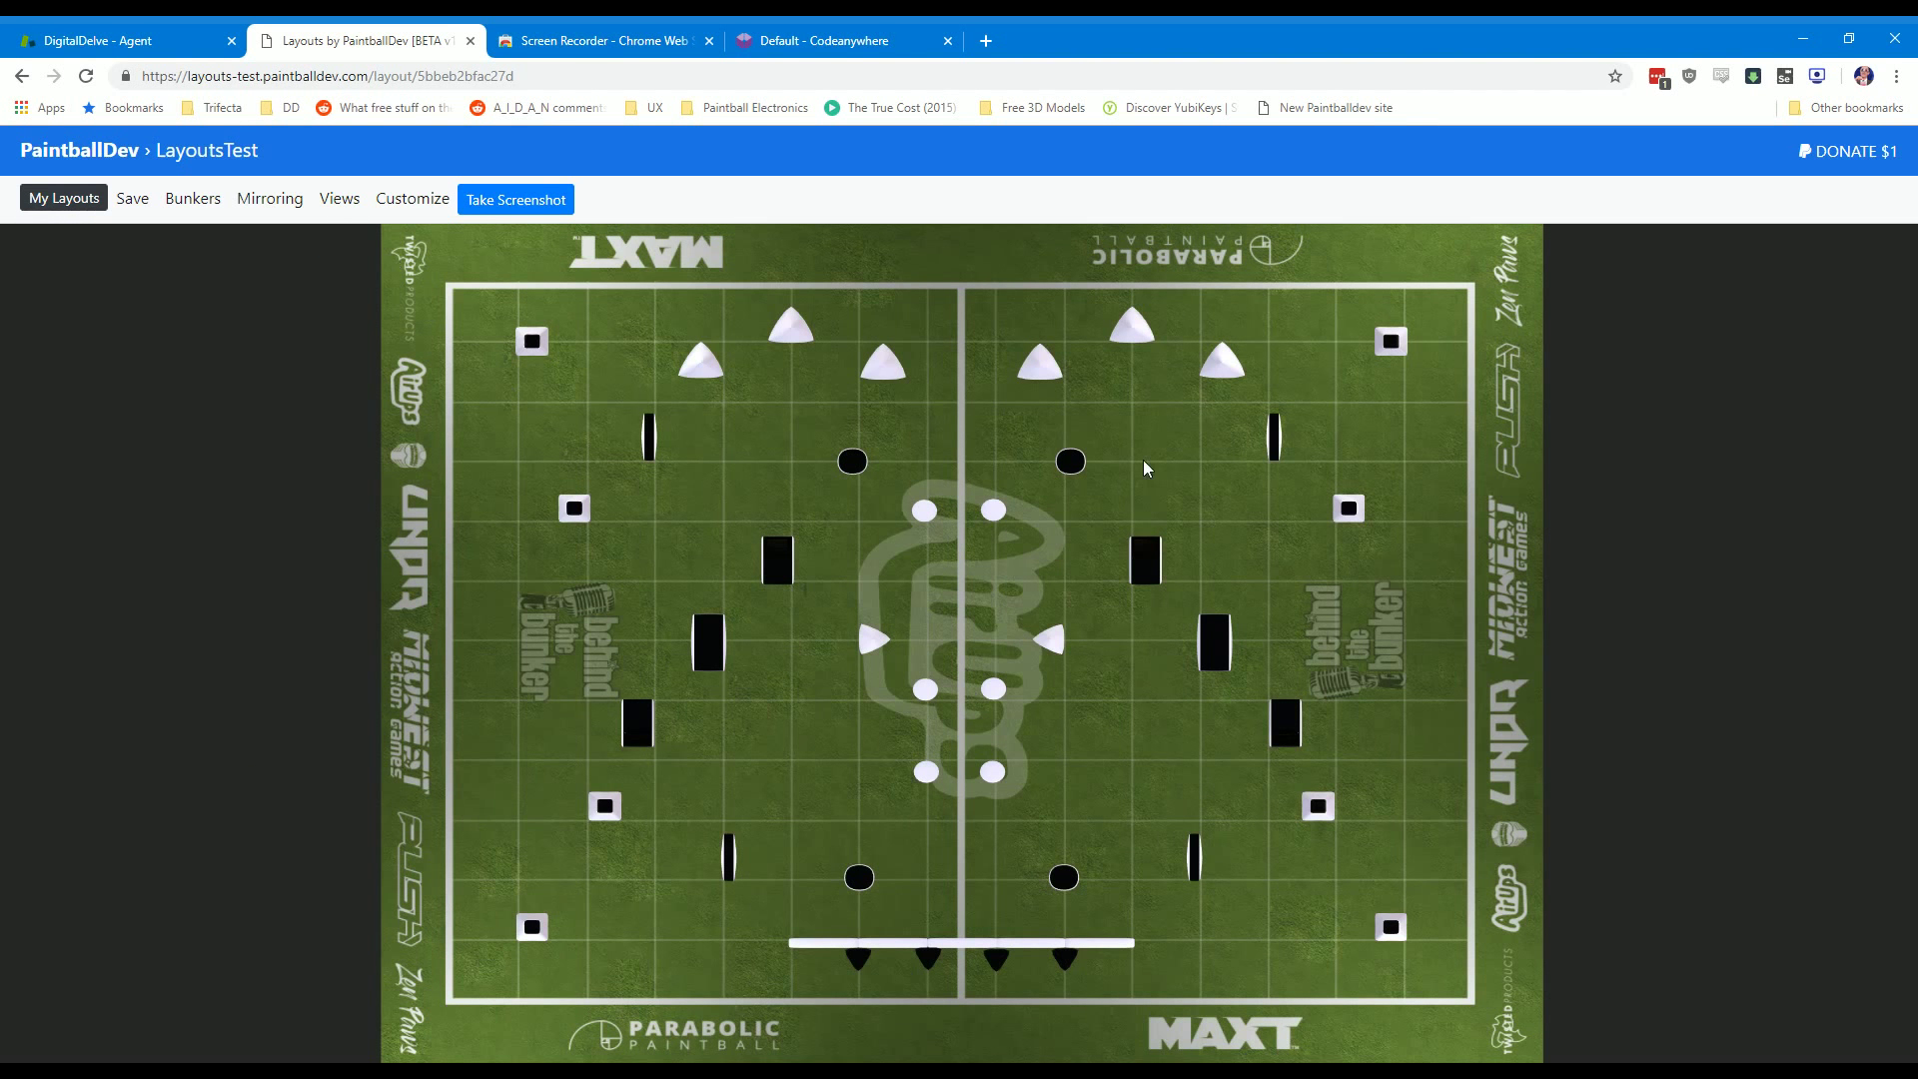
{"action": "left_click", "coordinate": [541, 346]}
{"action": "key", "text": "Right"}
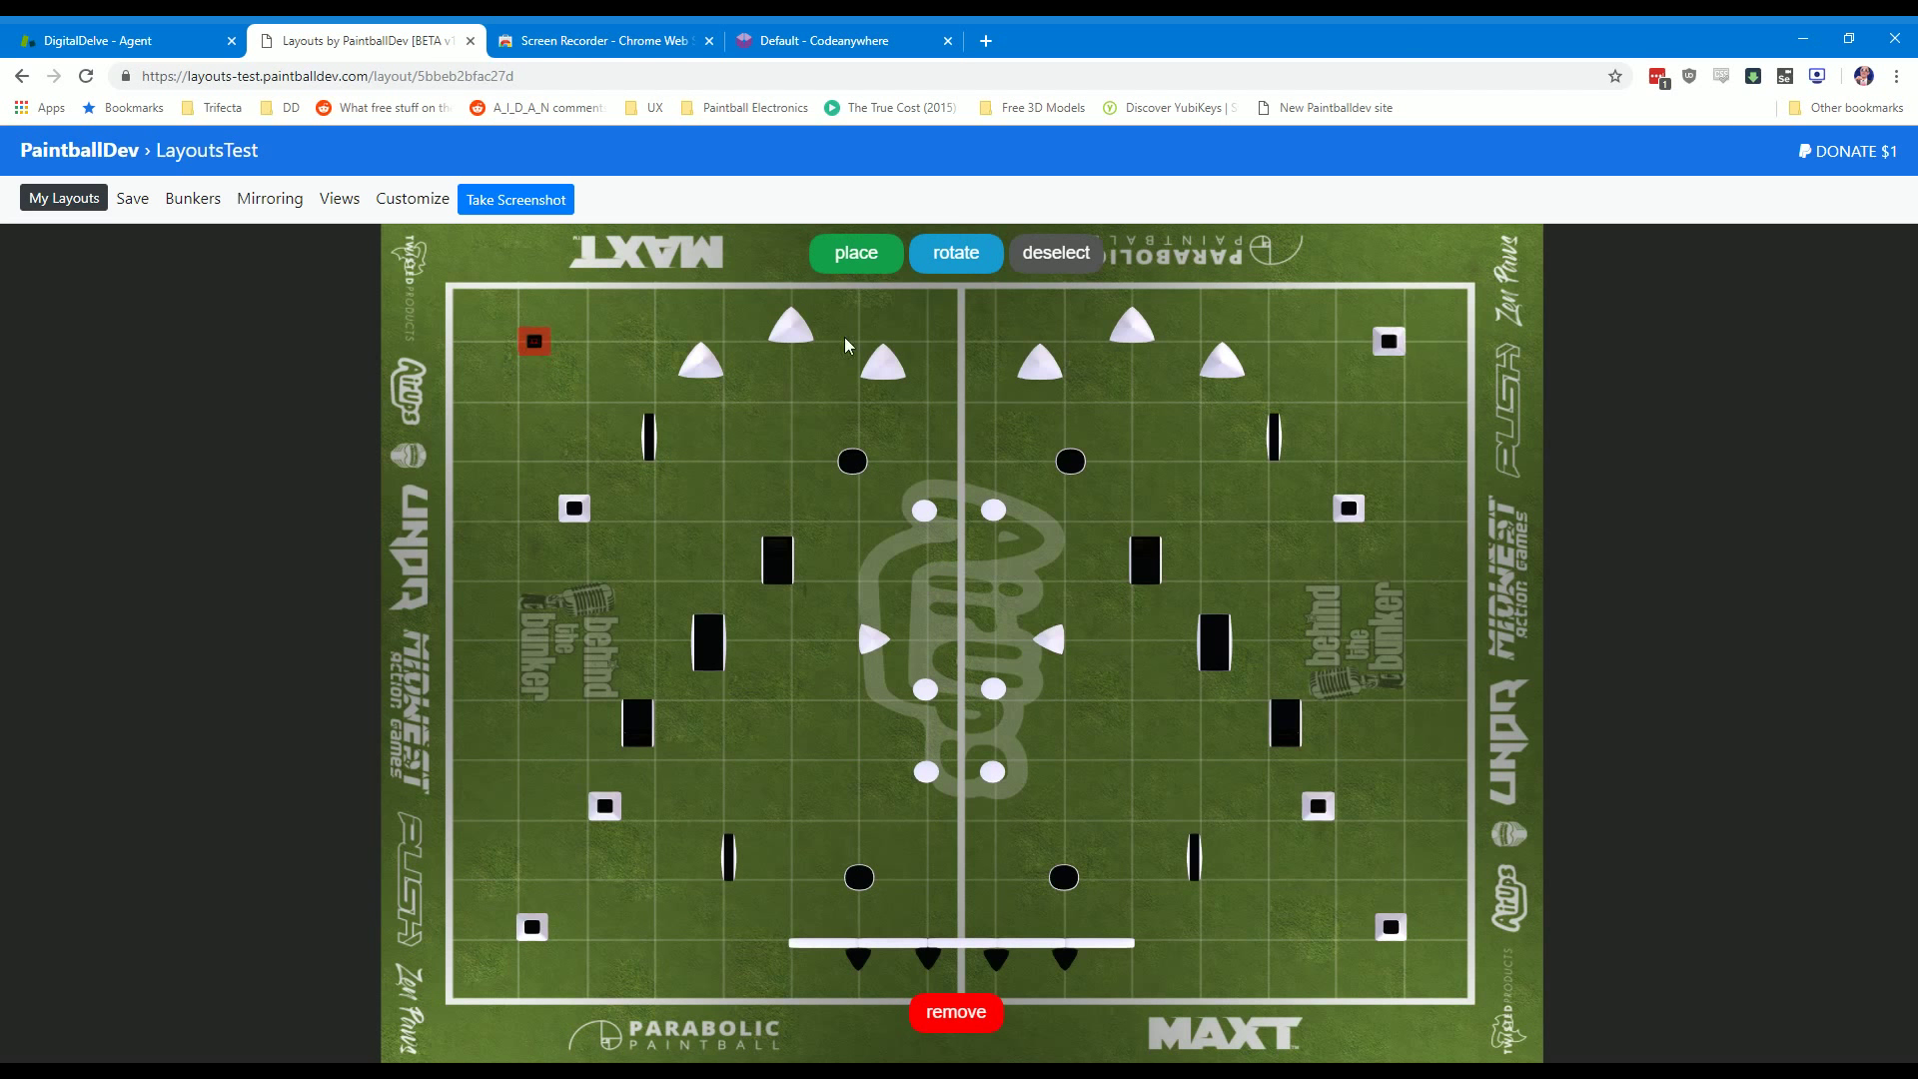
{"action": "left_click", "coordinate": [1065, 261]}
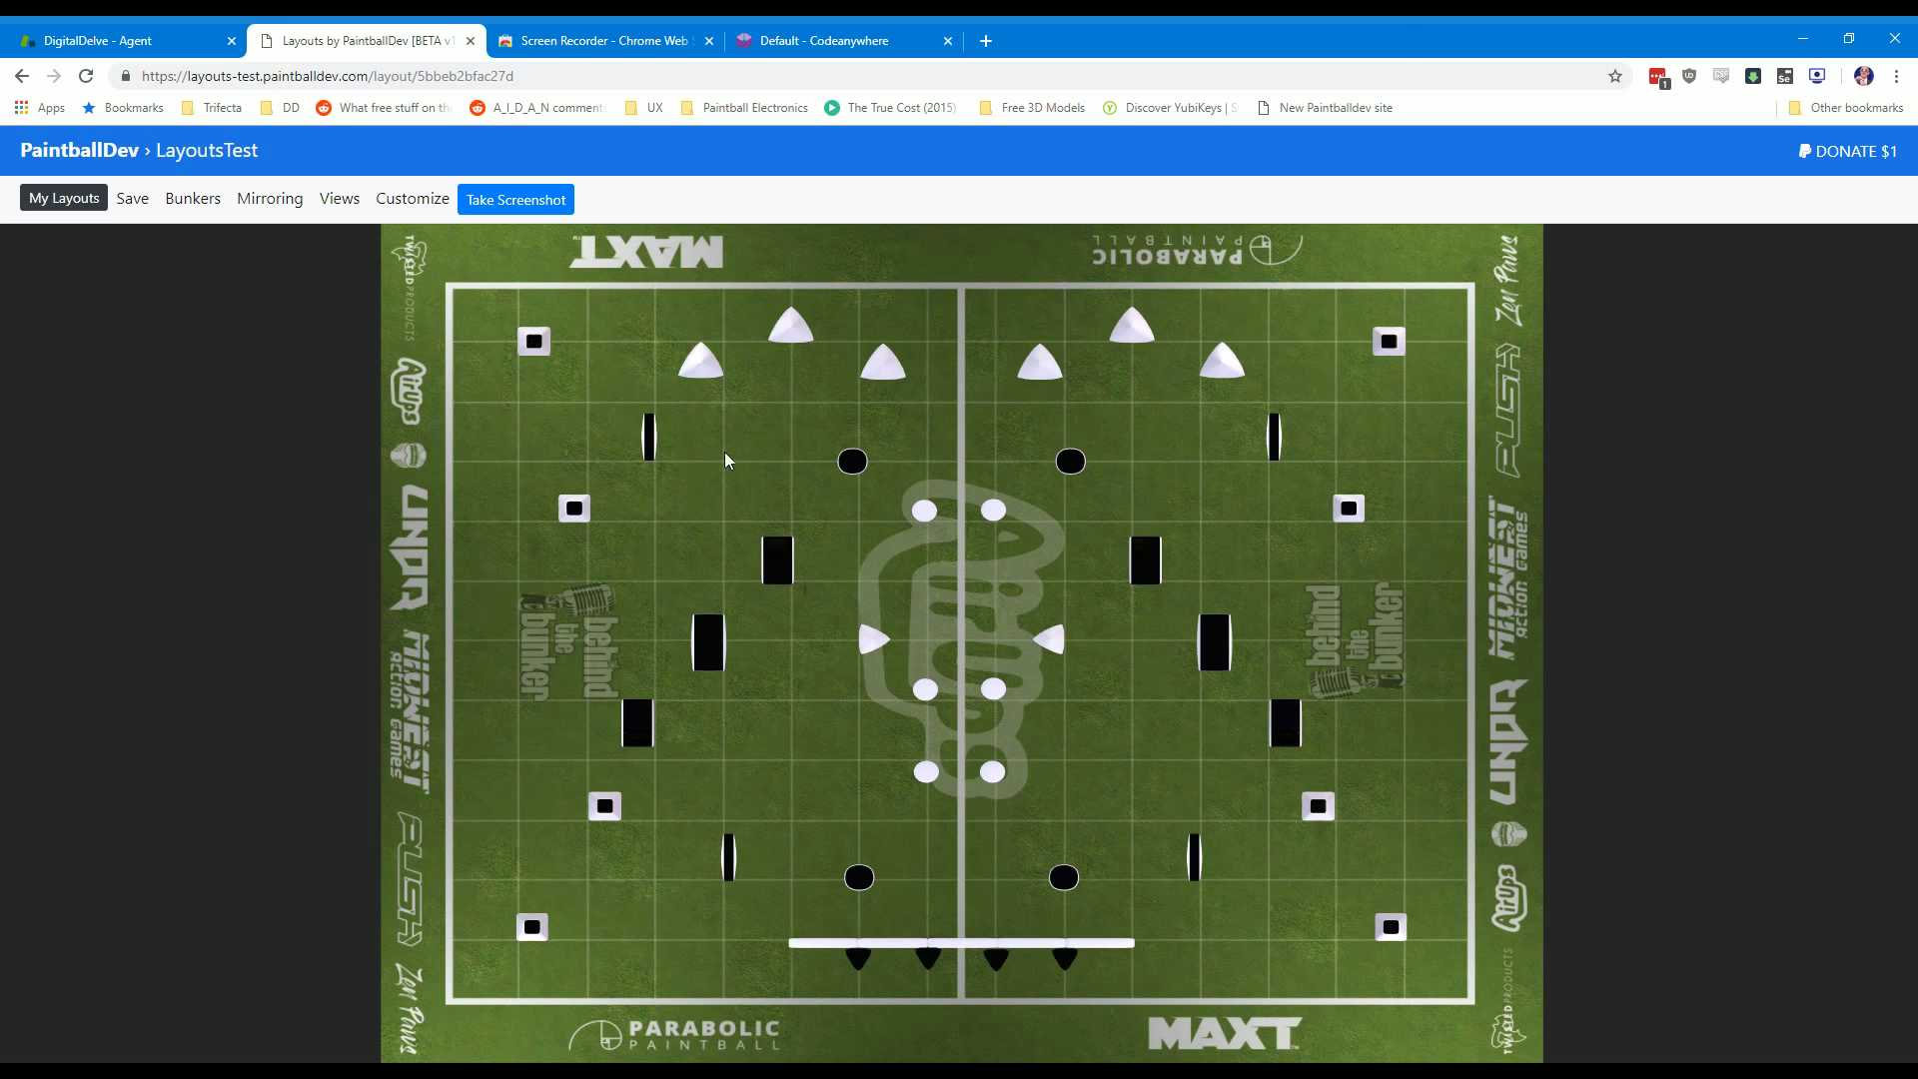
Step: Rotate the left half's outermost Dorito to point at the center line and shift it outward toward the end line
{"action": "left_click", "coordinate": [715, 375]}
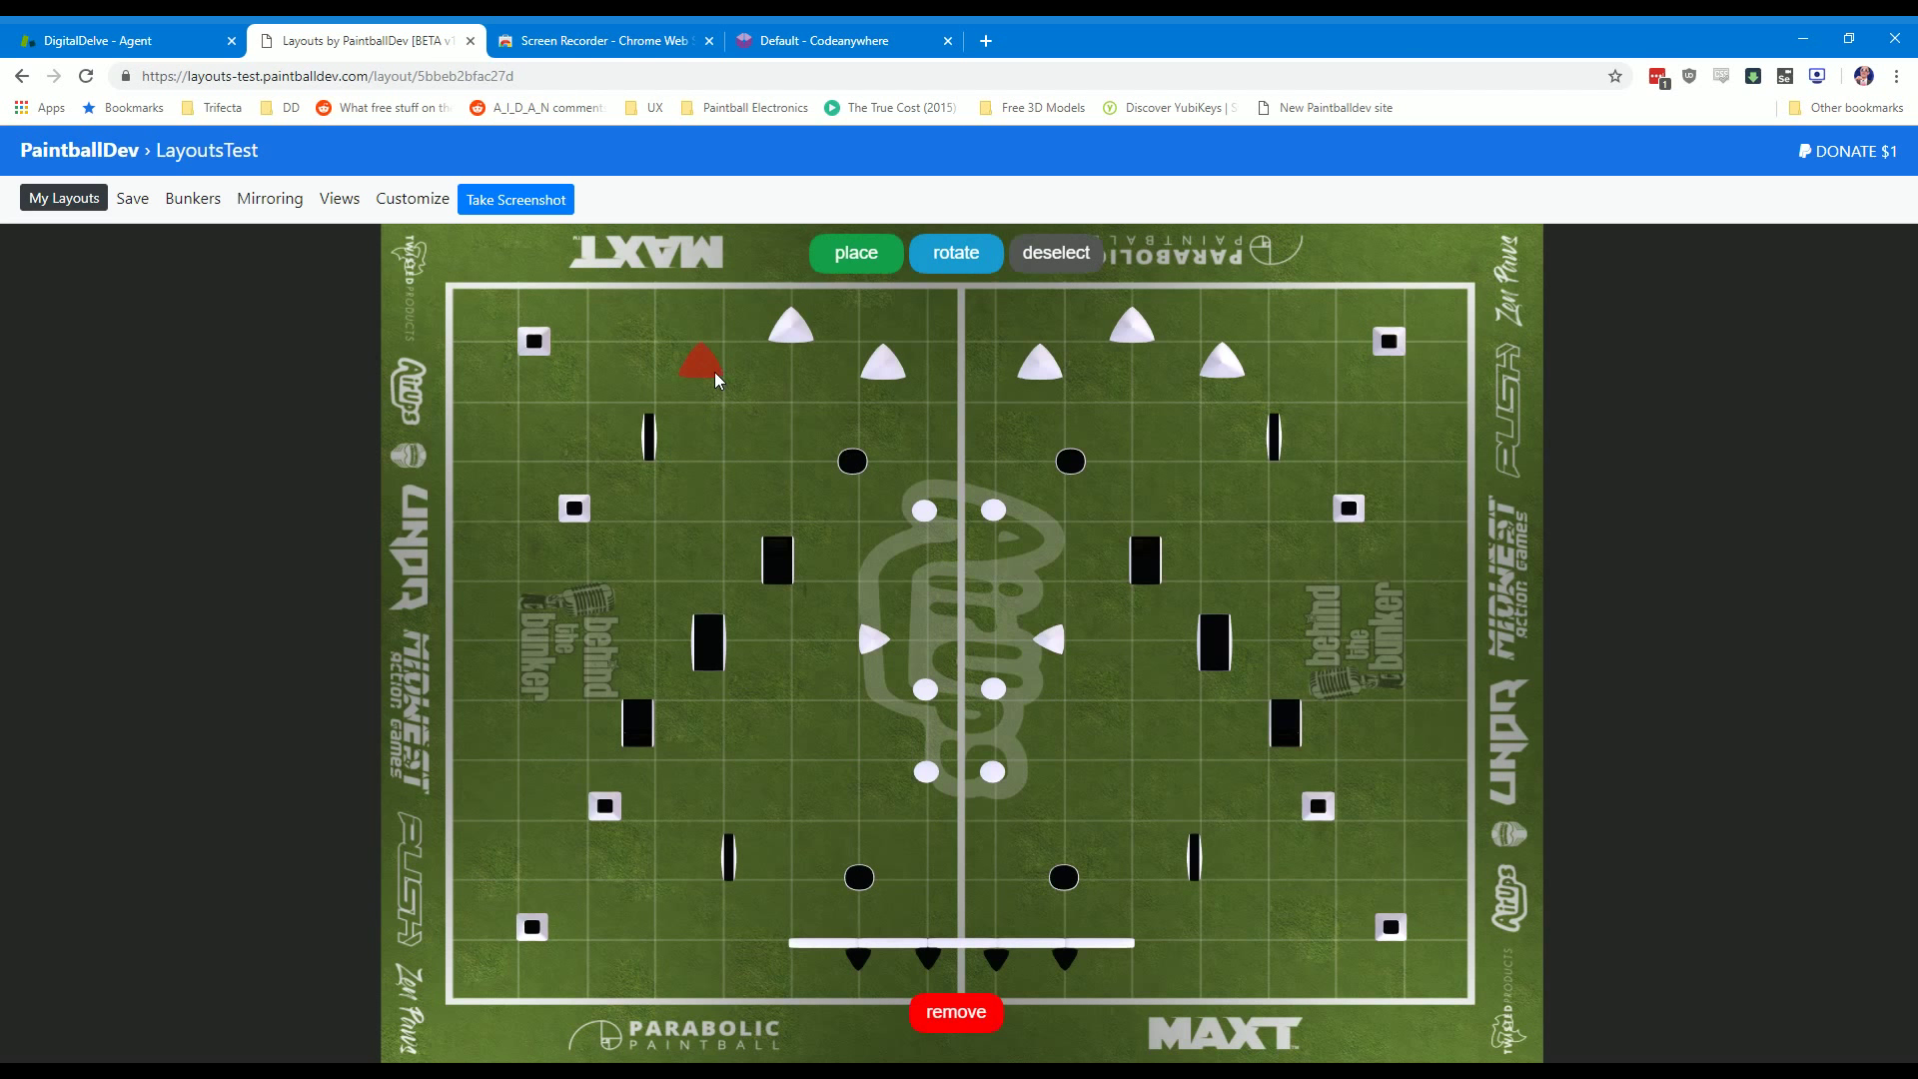
{"action": "left_click", "coordinate": [952, 261]}
{"action": "key", "text": "Left"}
{"action": "key", "text": "Left"}
{"action": "key", "text": "Left"}
{"action": "key", "text": "Left"}
{"action": "key", "text": "Left"}
{"action": "key", "text": "Left"}
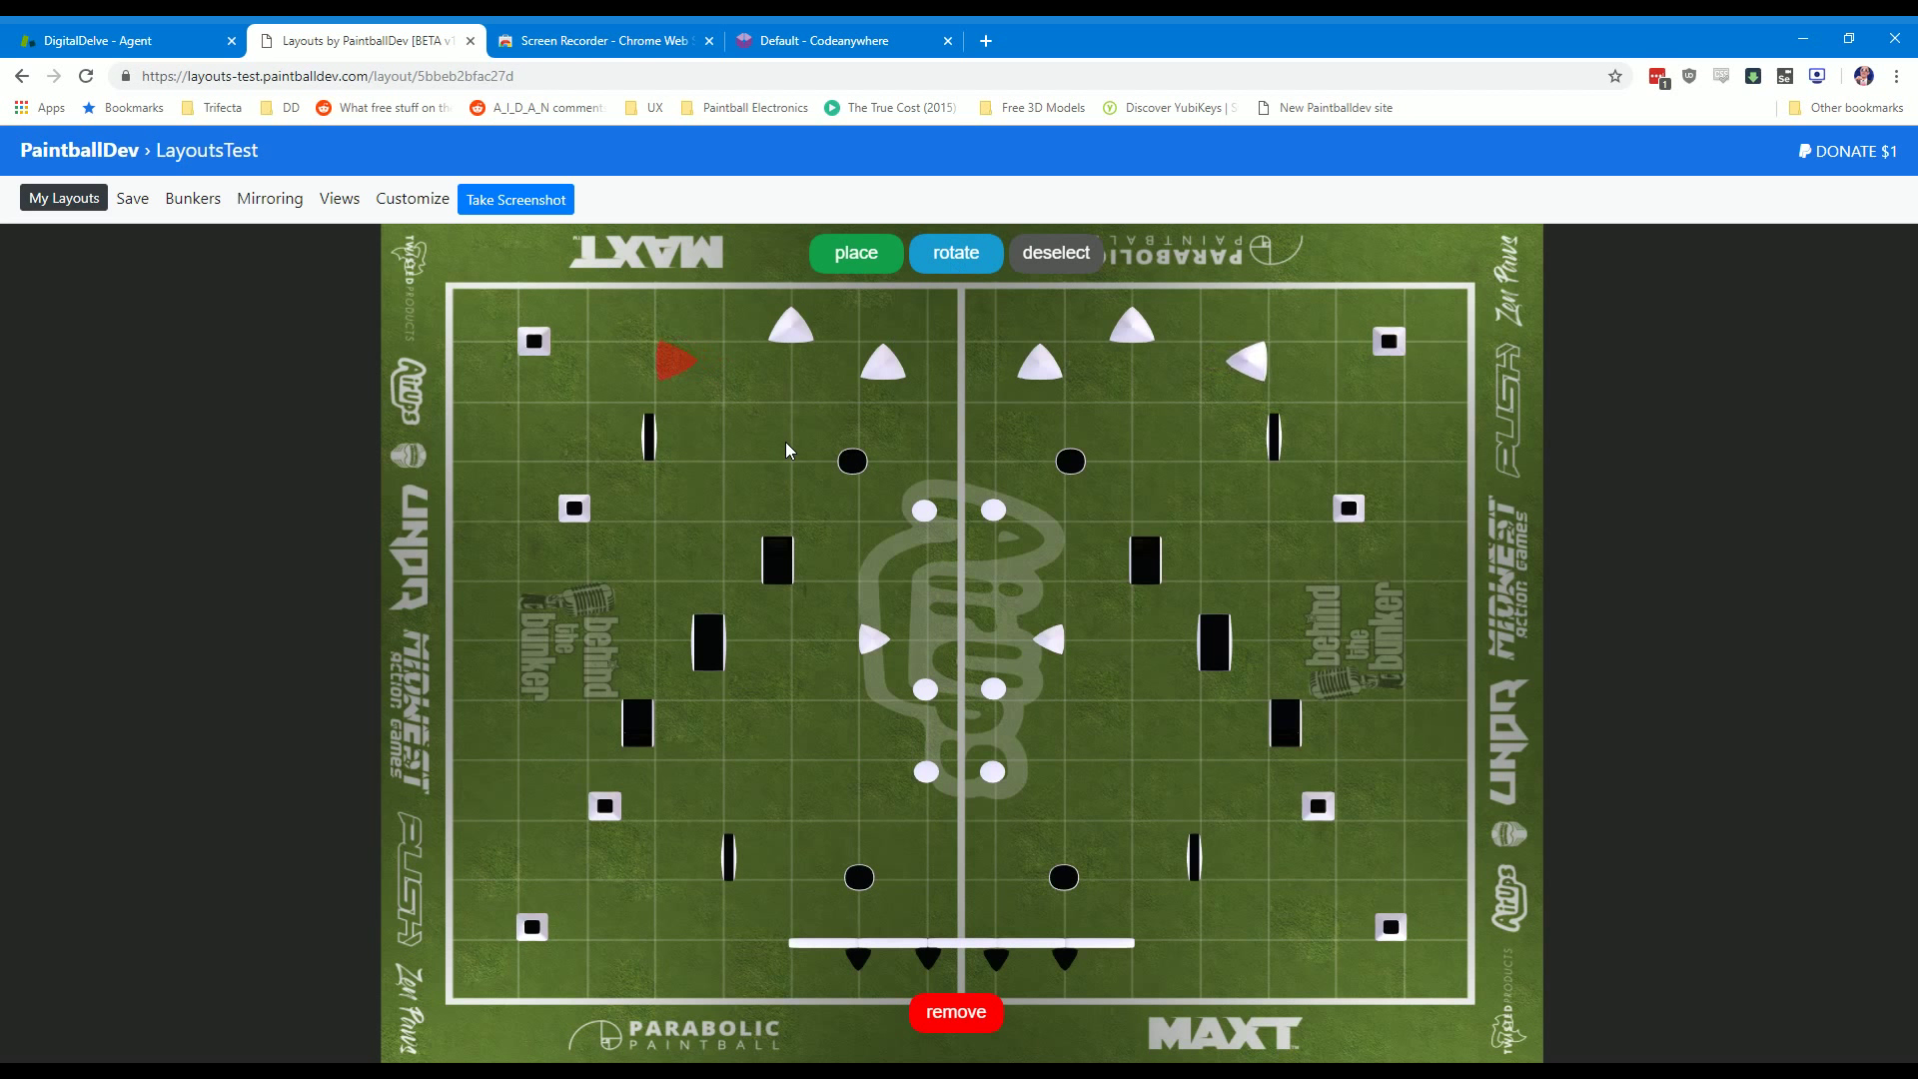
{"action": "key", "text": "Left"}
{"action": "left_click", "coordinate": [1068, 254]}
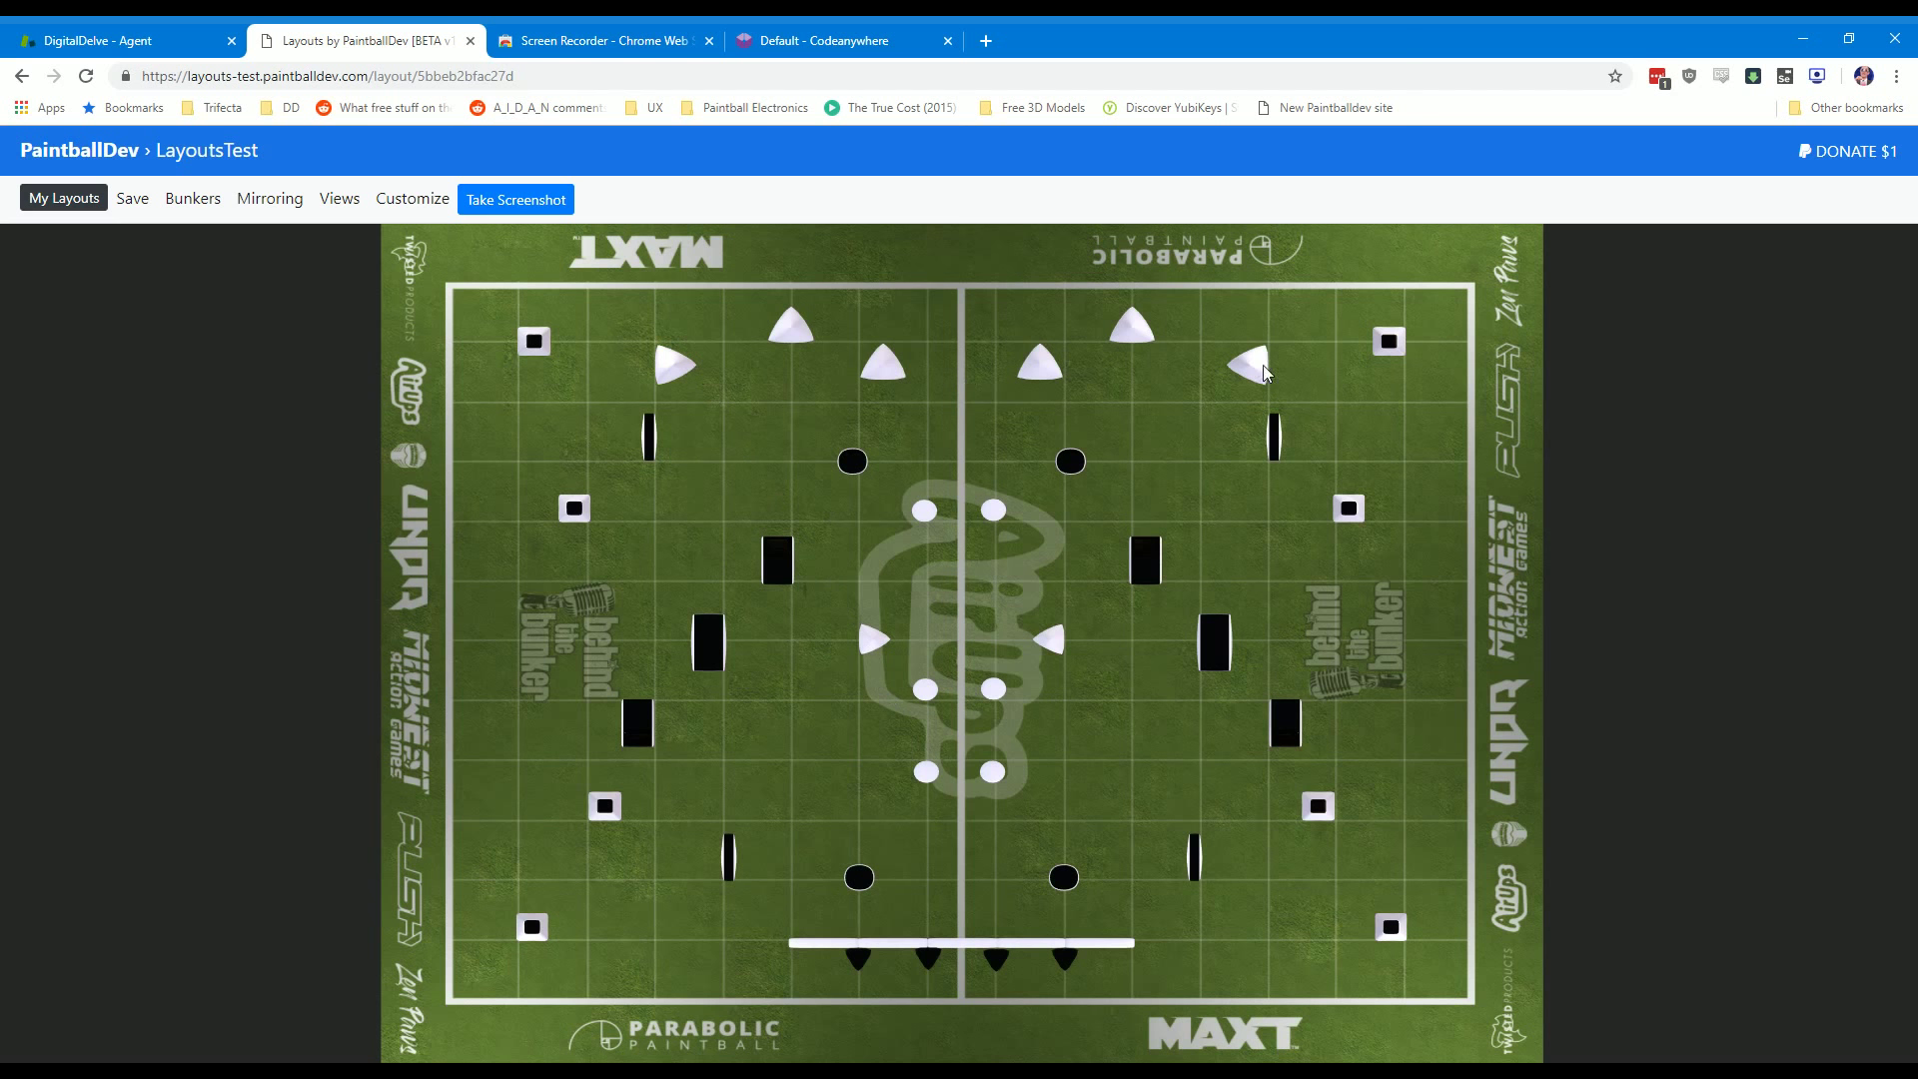
Step: Switch to the first-person player view and walk around the field to examine the sight lines between bunkers
{"action": "left_click", "coordinate": [353, 204]}
{"action": "left_click", "coordinate": [371, 305]}
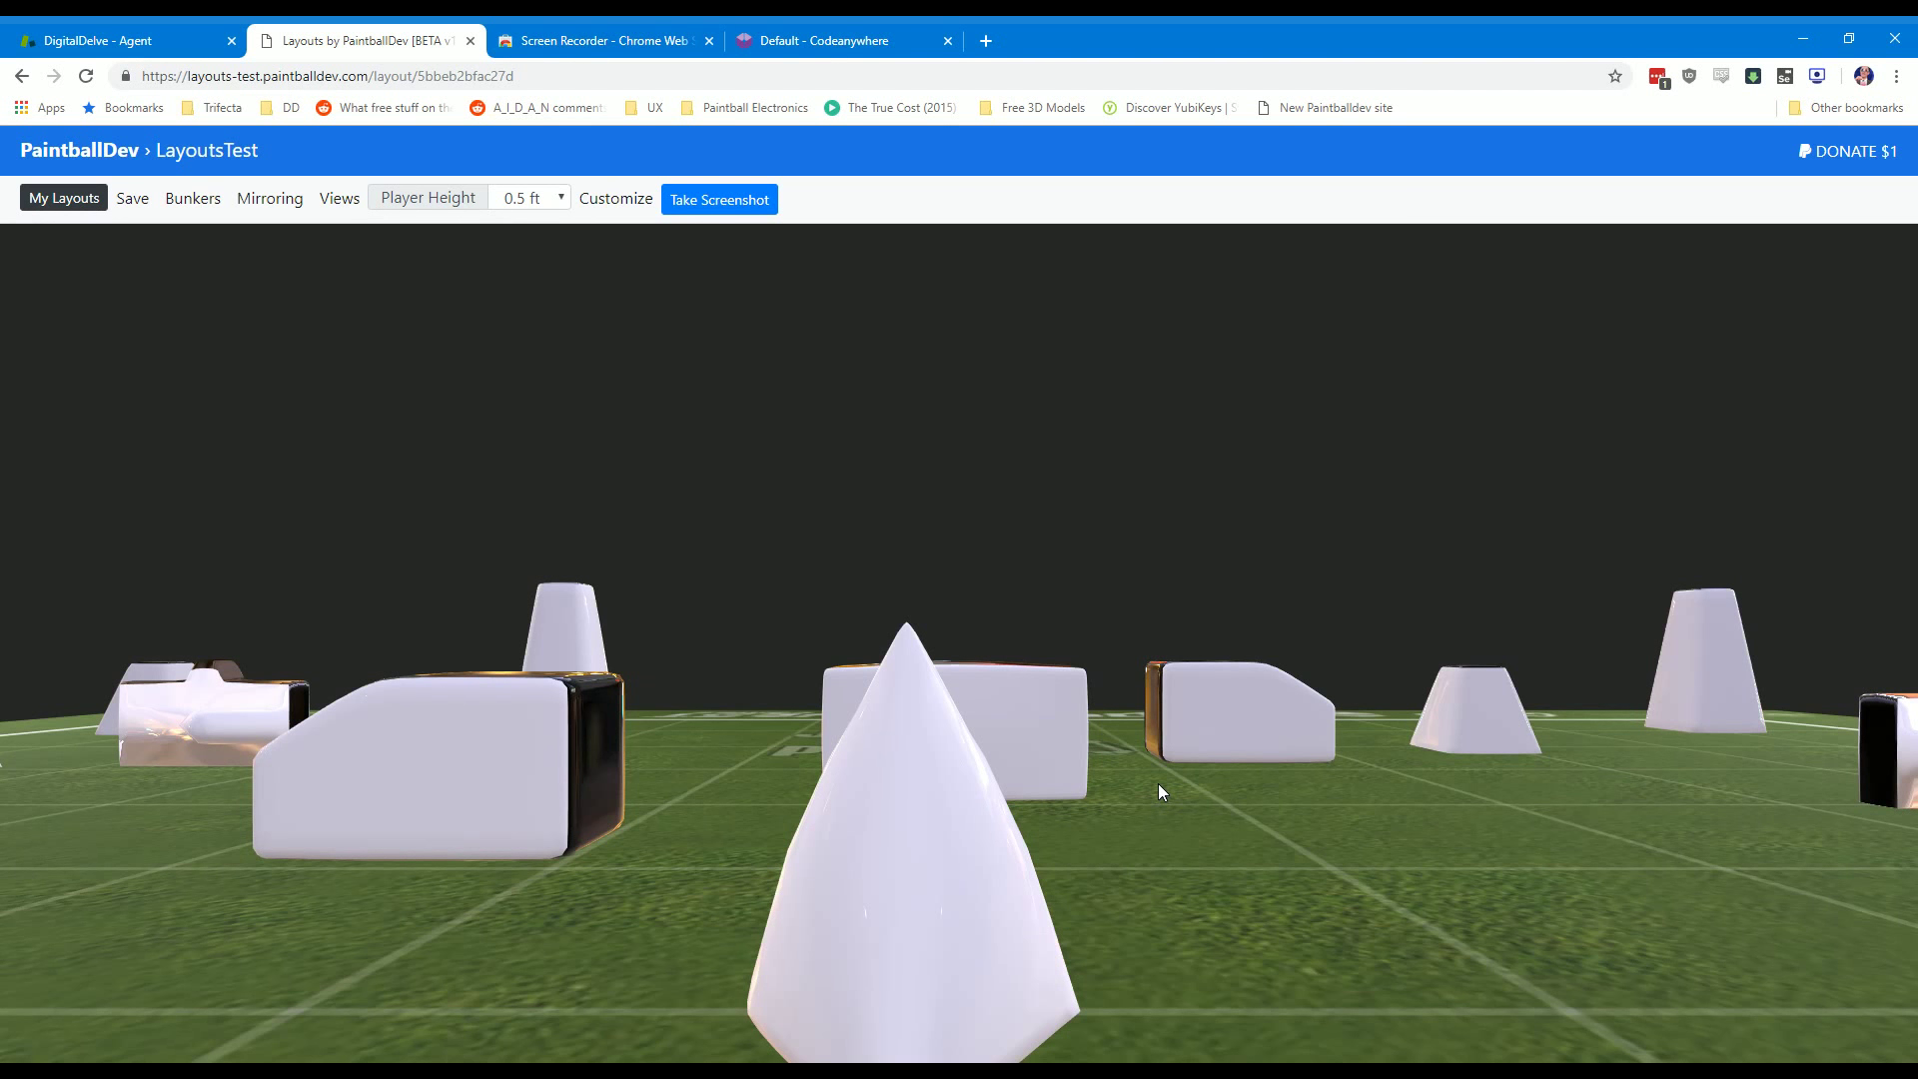
{"action": "key", "text": "Down"}
{"action": "key", "text": "Down"}
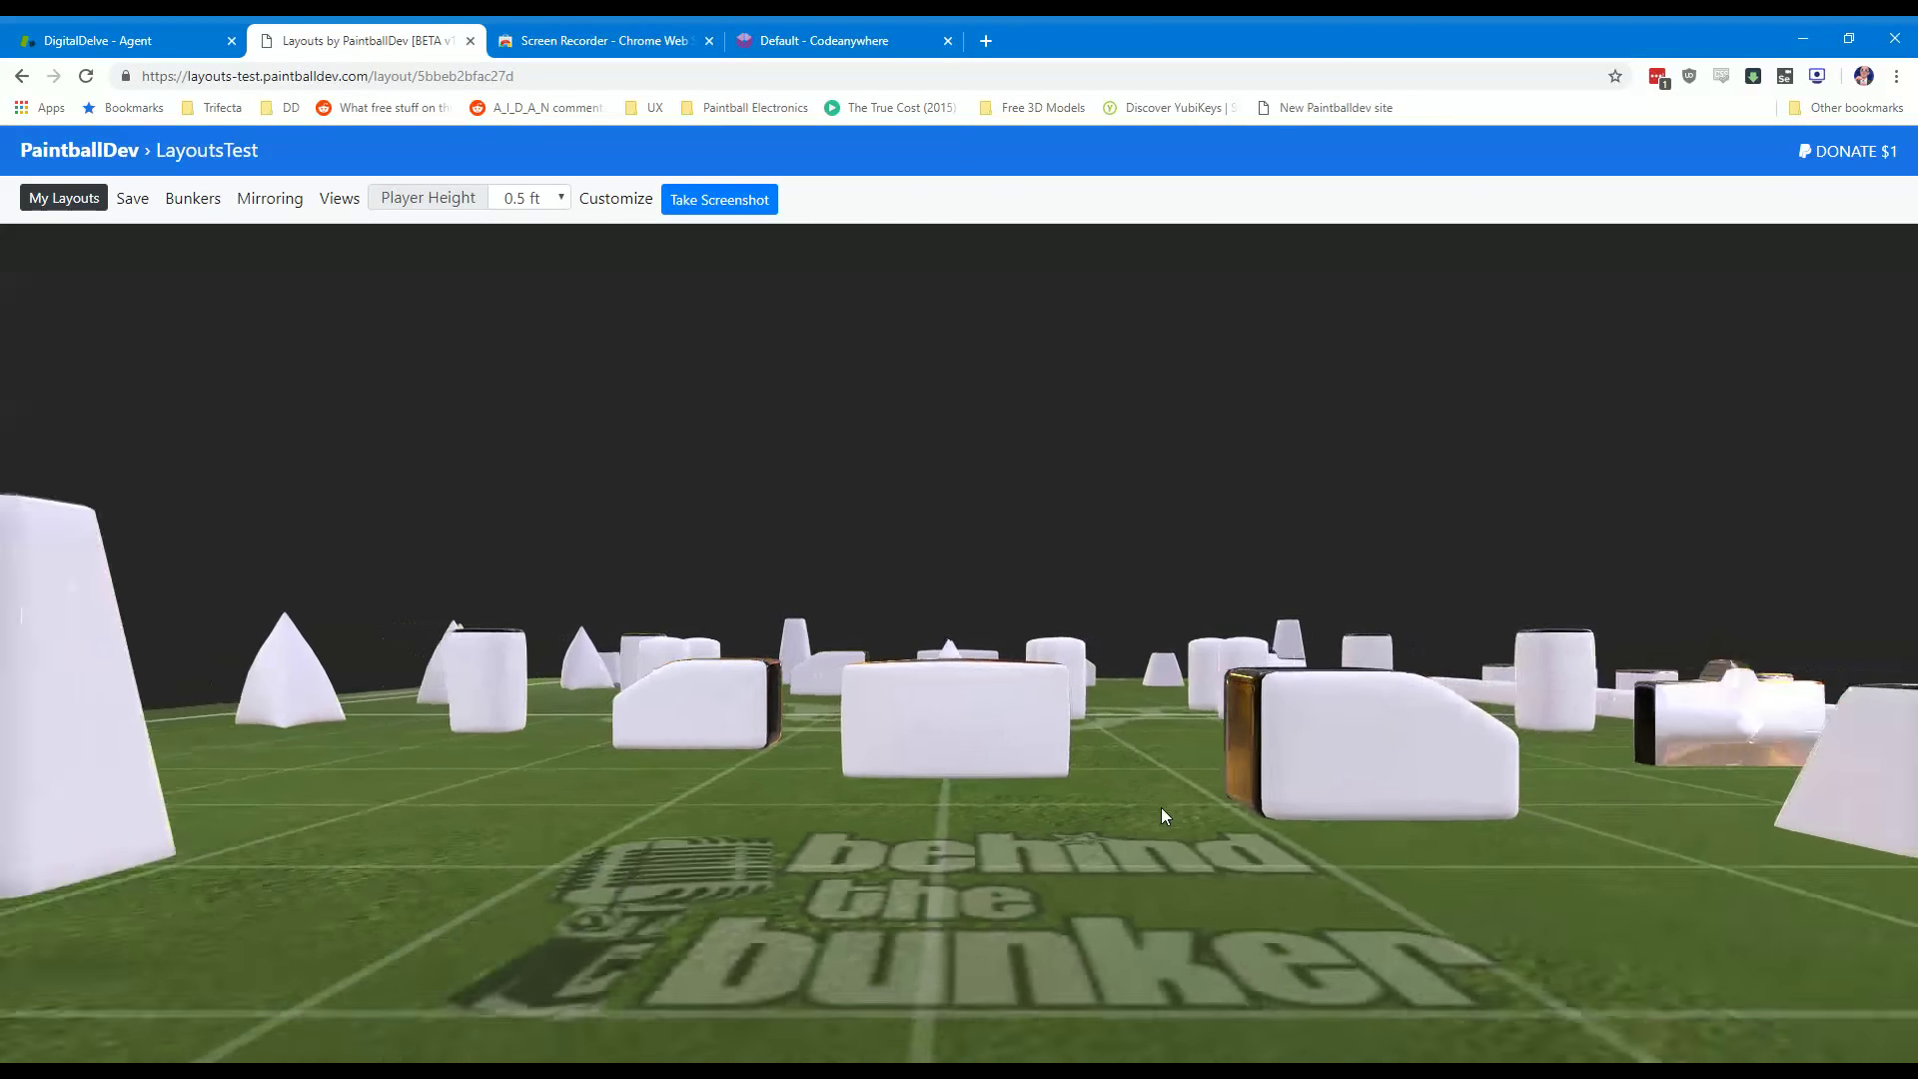
{"action": "key", "text": "Left"}
{"action": "key", "text": "Up"}
{"action": "key", "text": "Up"}
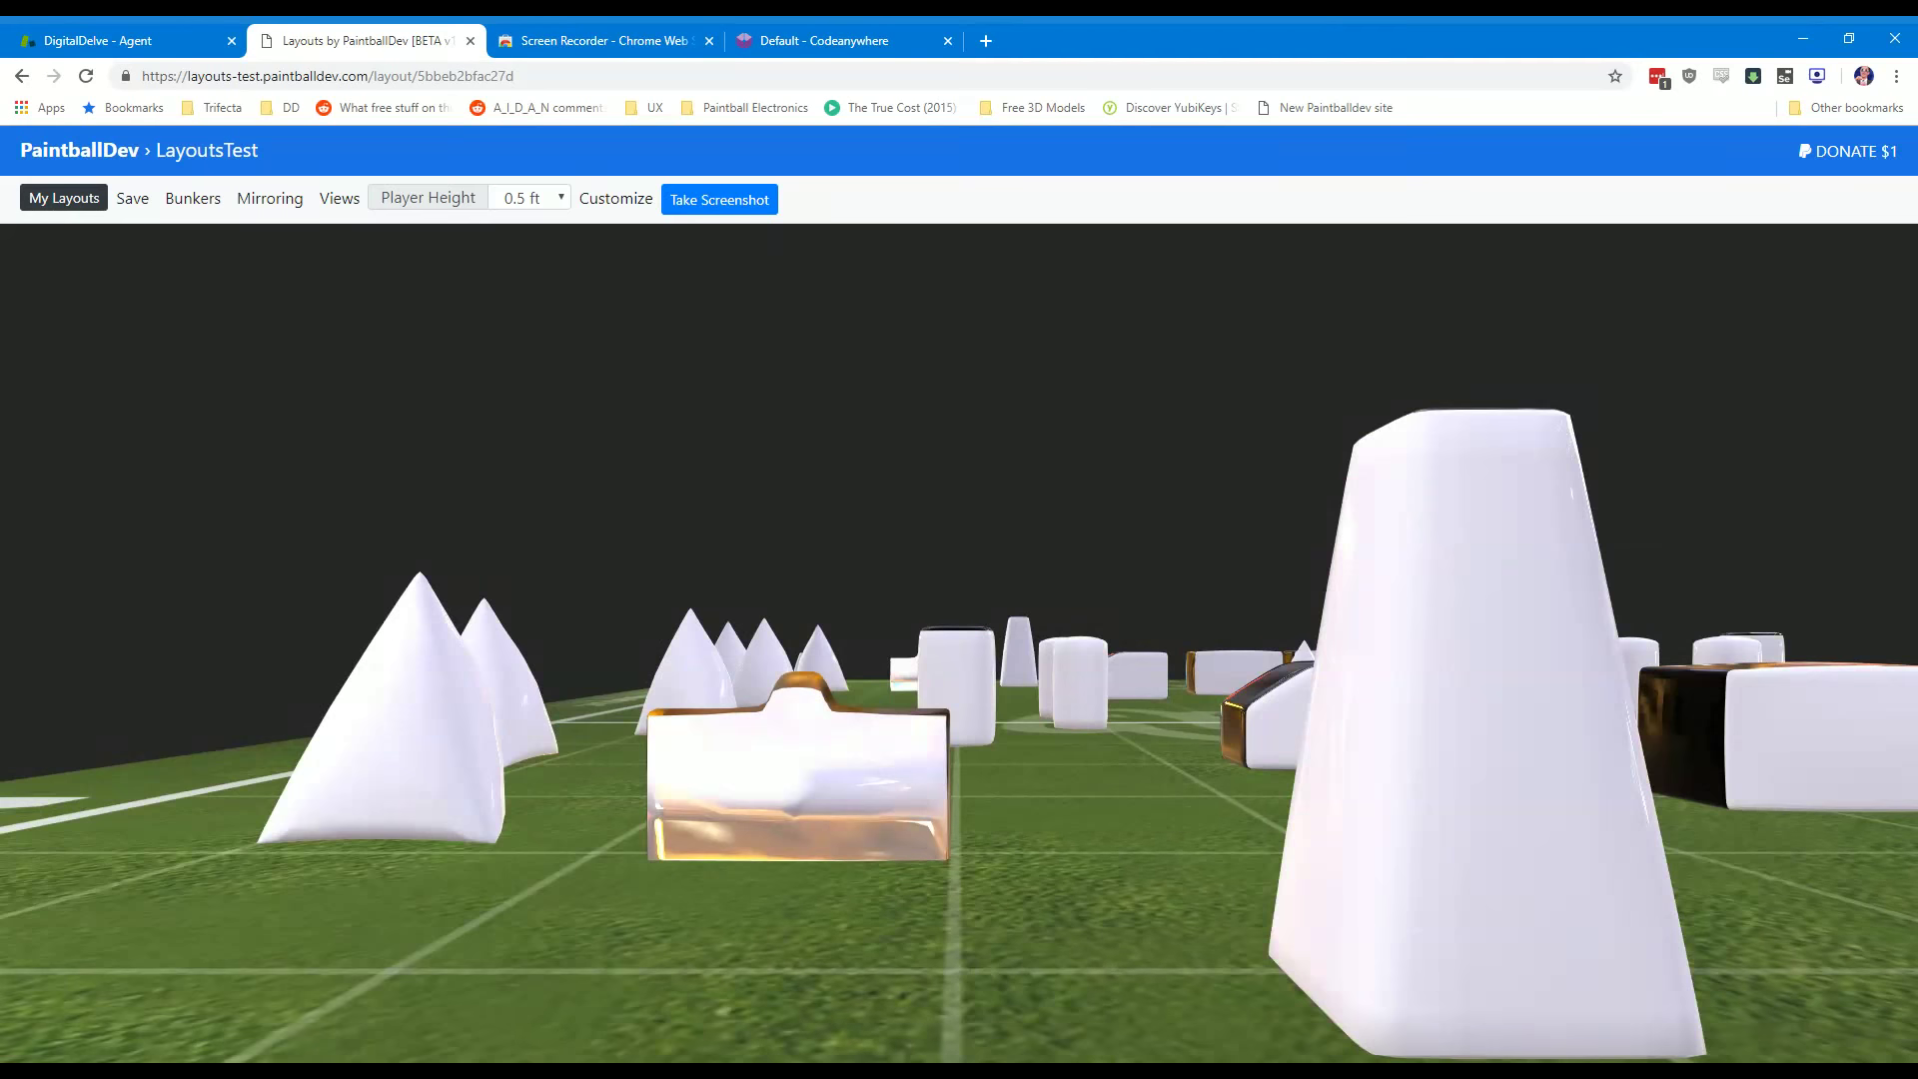
{"action": "key", "text": "Up"}
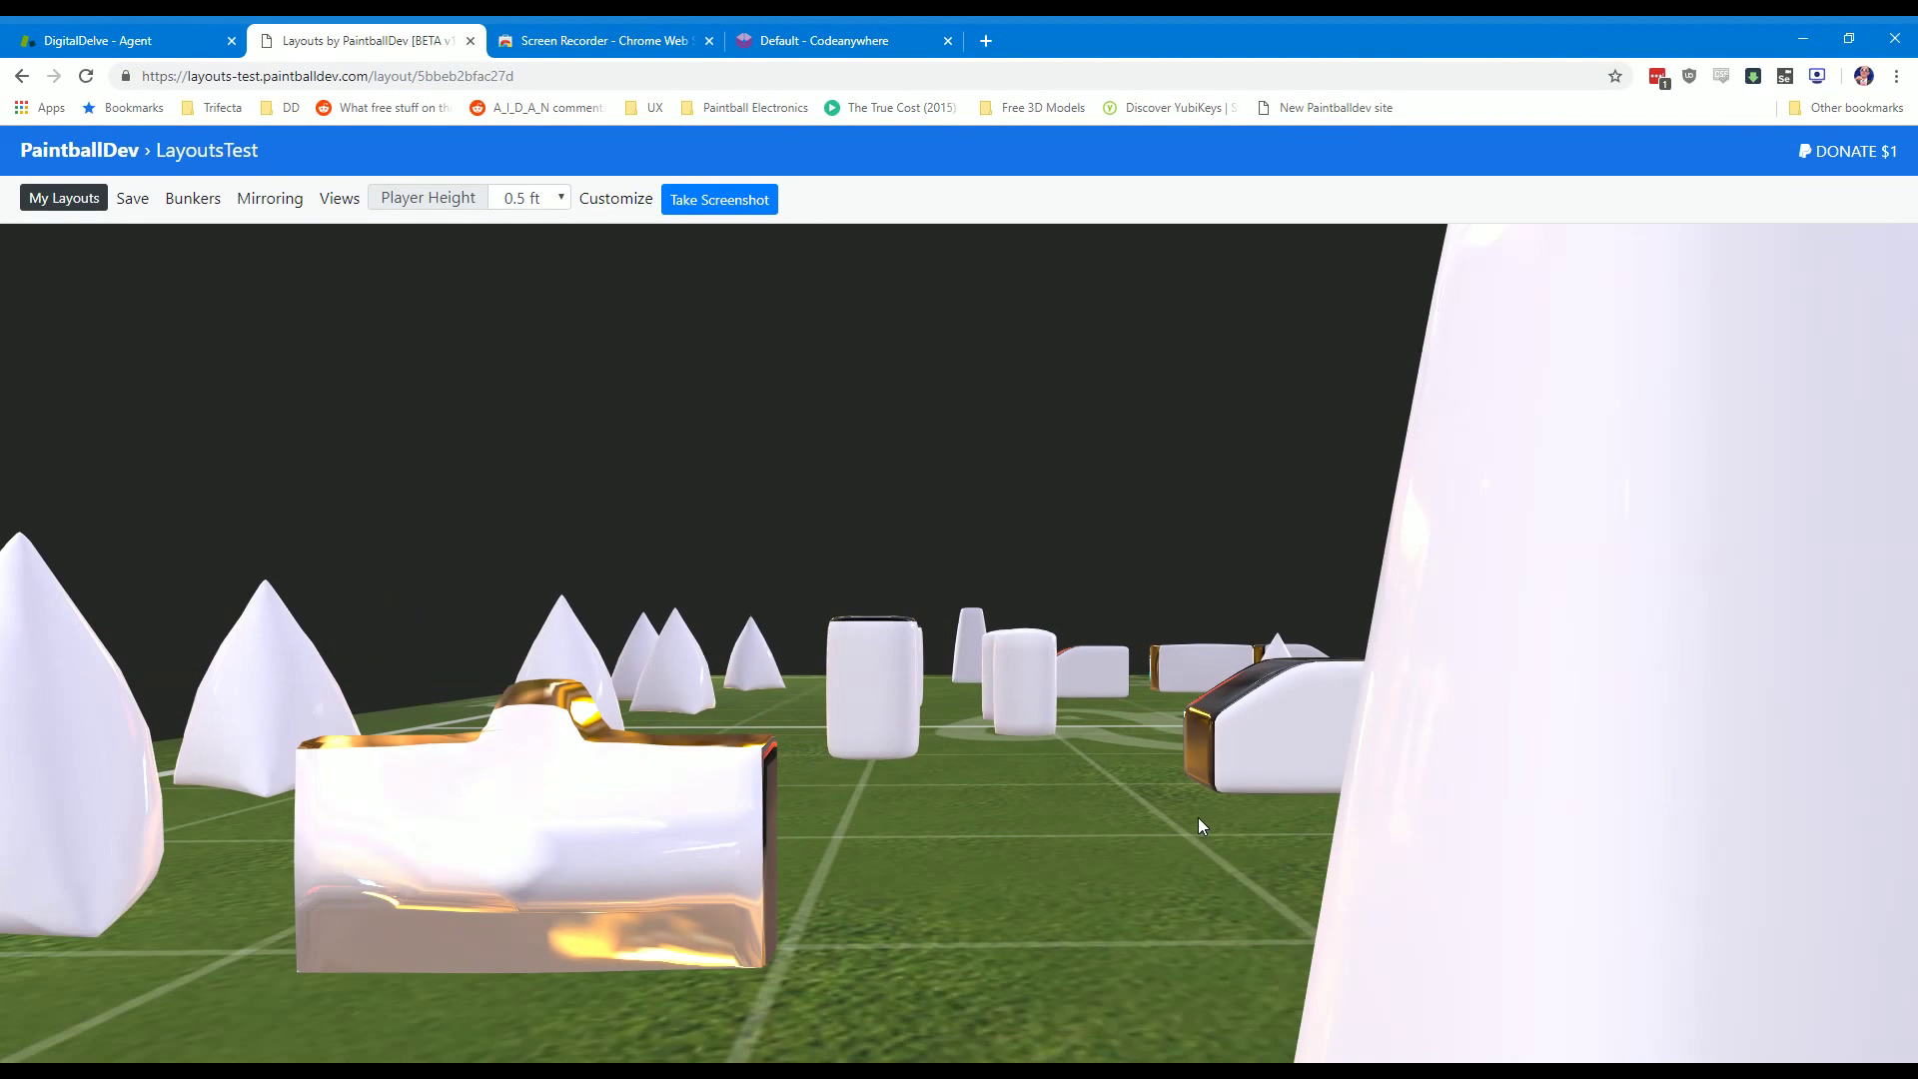
{"action": "key", "text": "Down"}
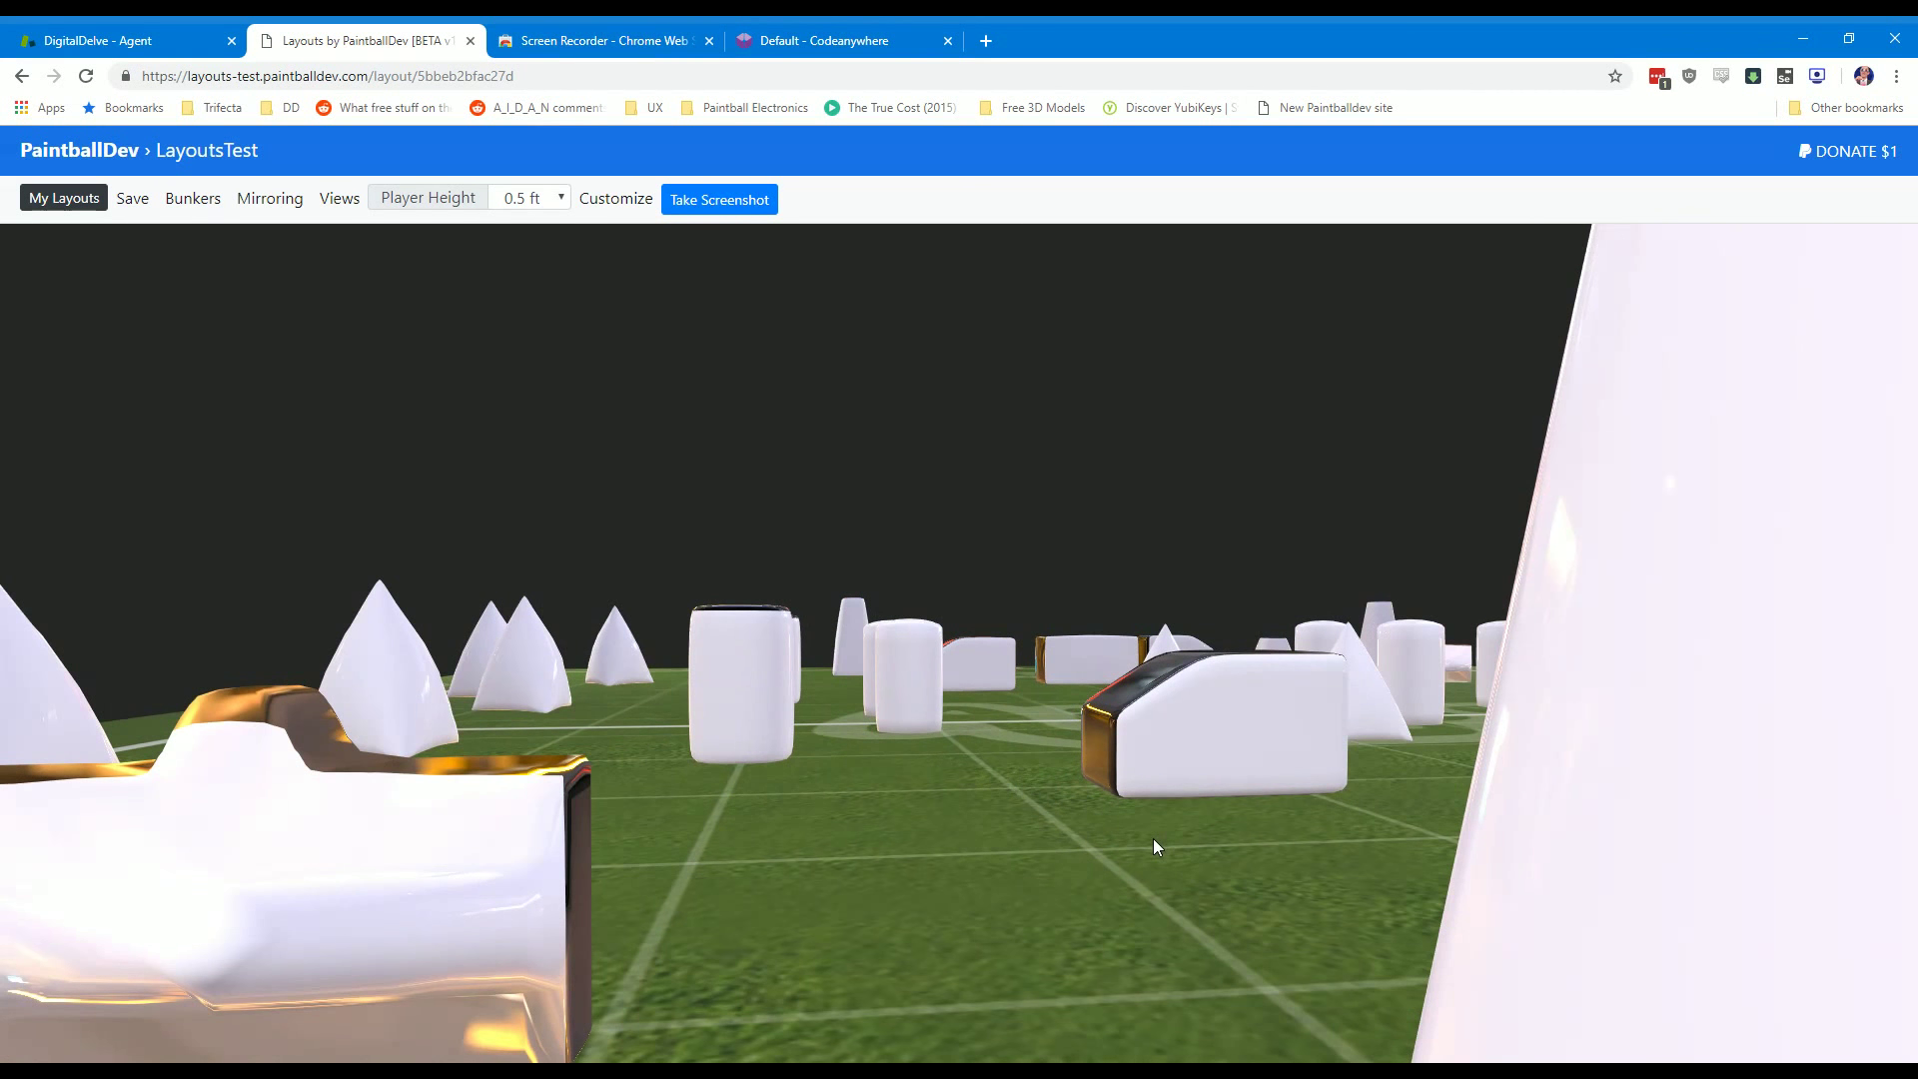
{"action": "key", "text": "Left"}
{"action": "key", "text": "Right"}
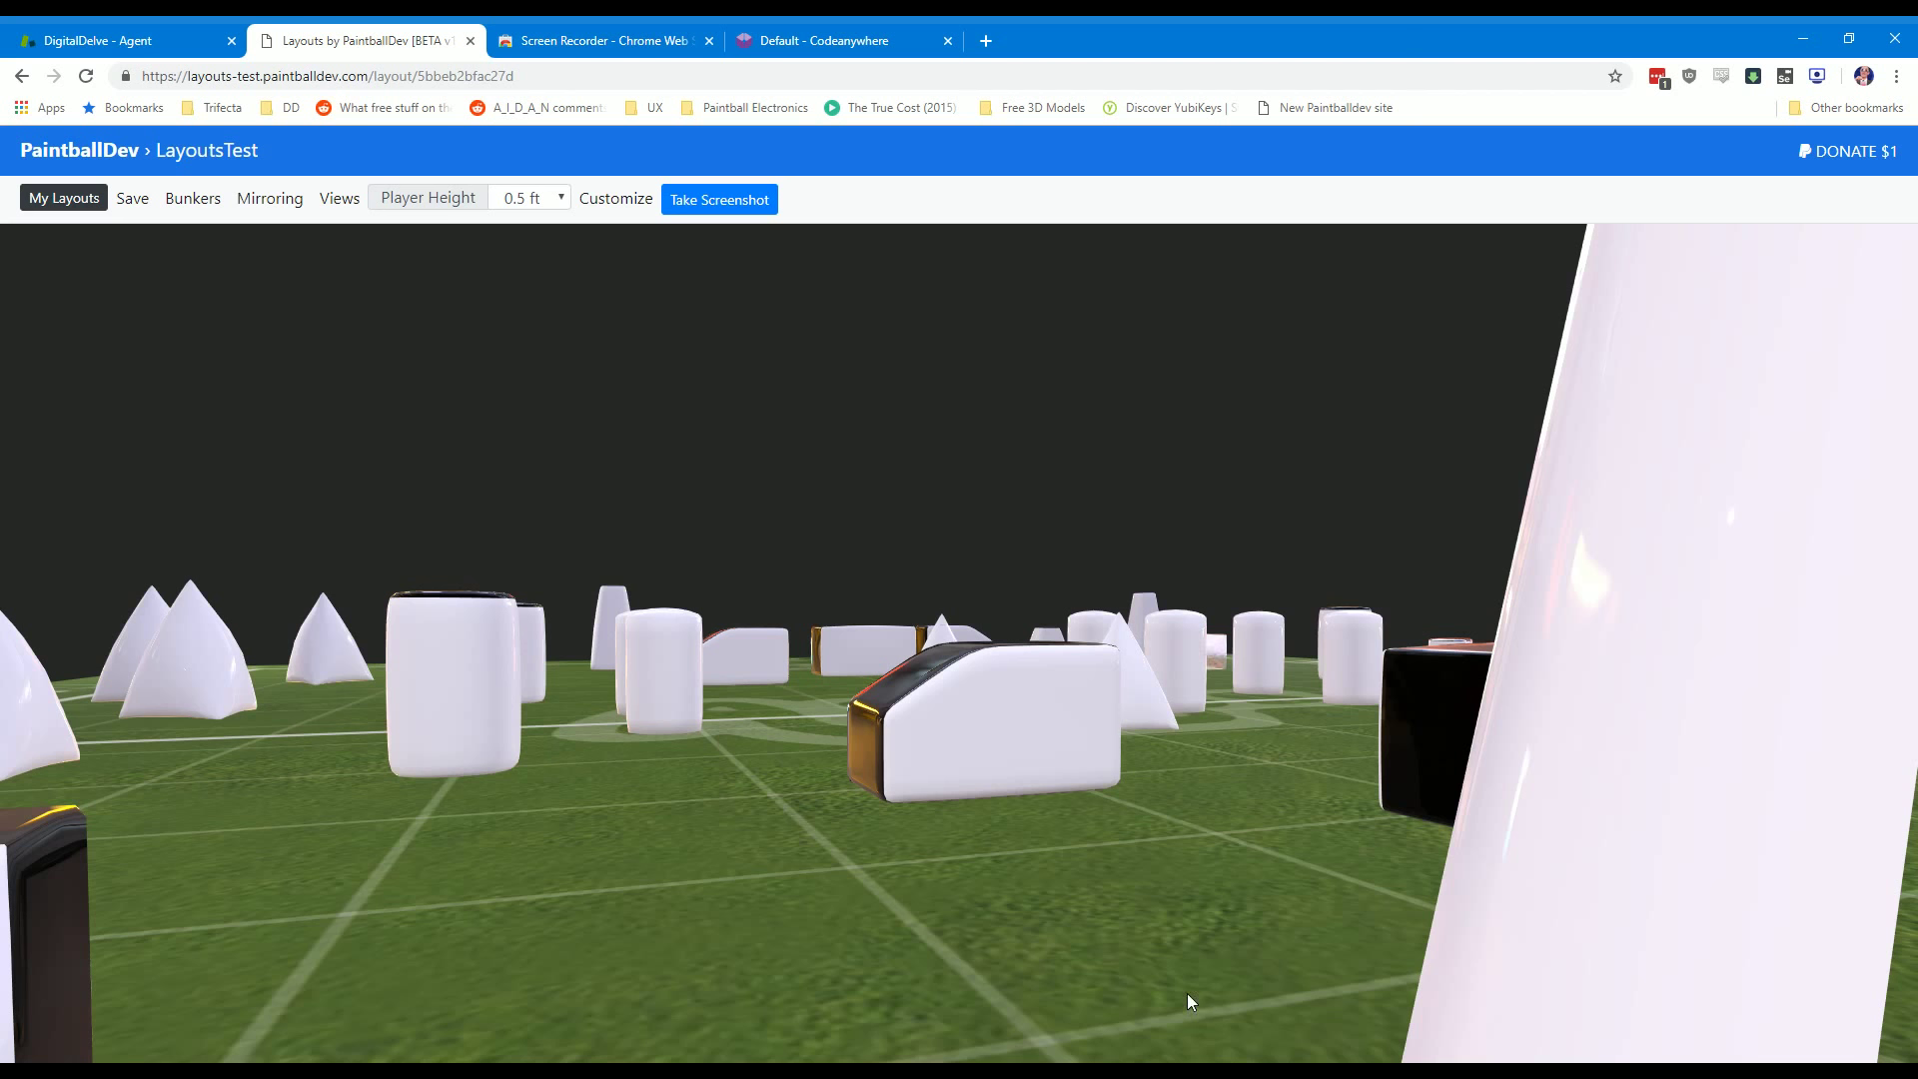
{"action": "key", "text": "Right"}
{"action": "key", "text": "Left"}
{"action": "left_click", "coordinate": [310, 835]}
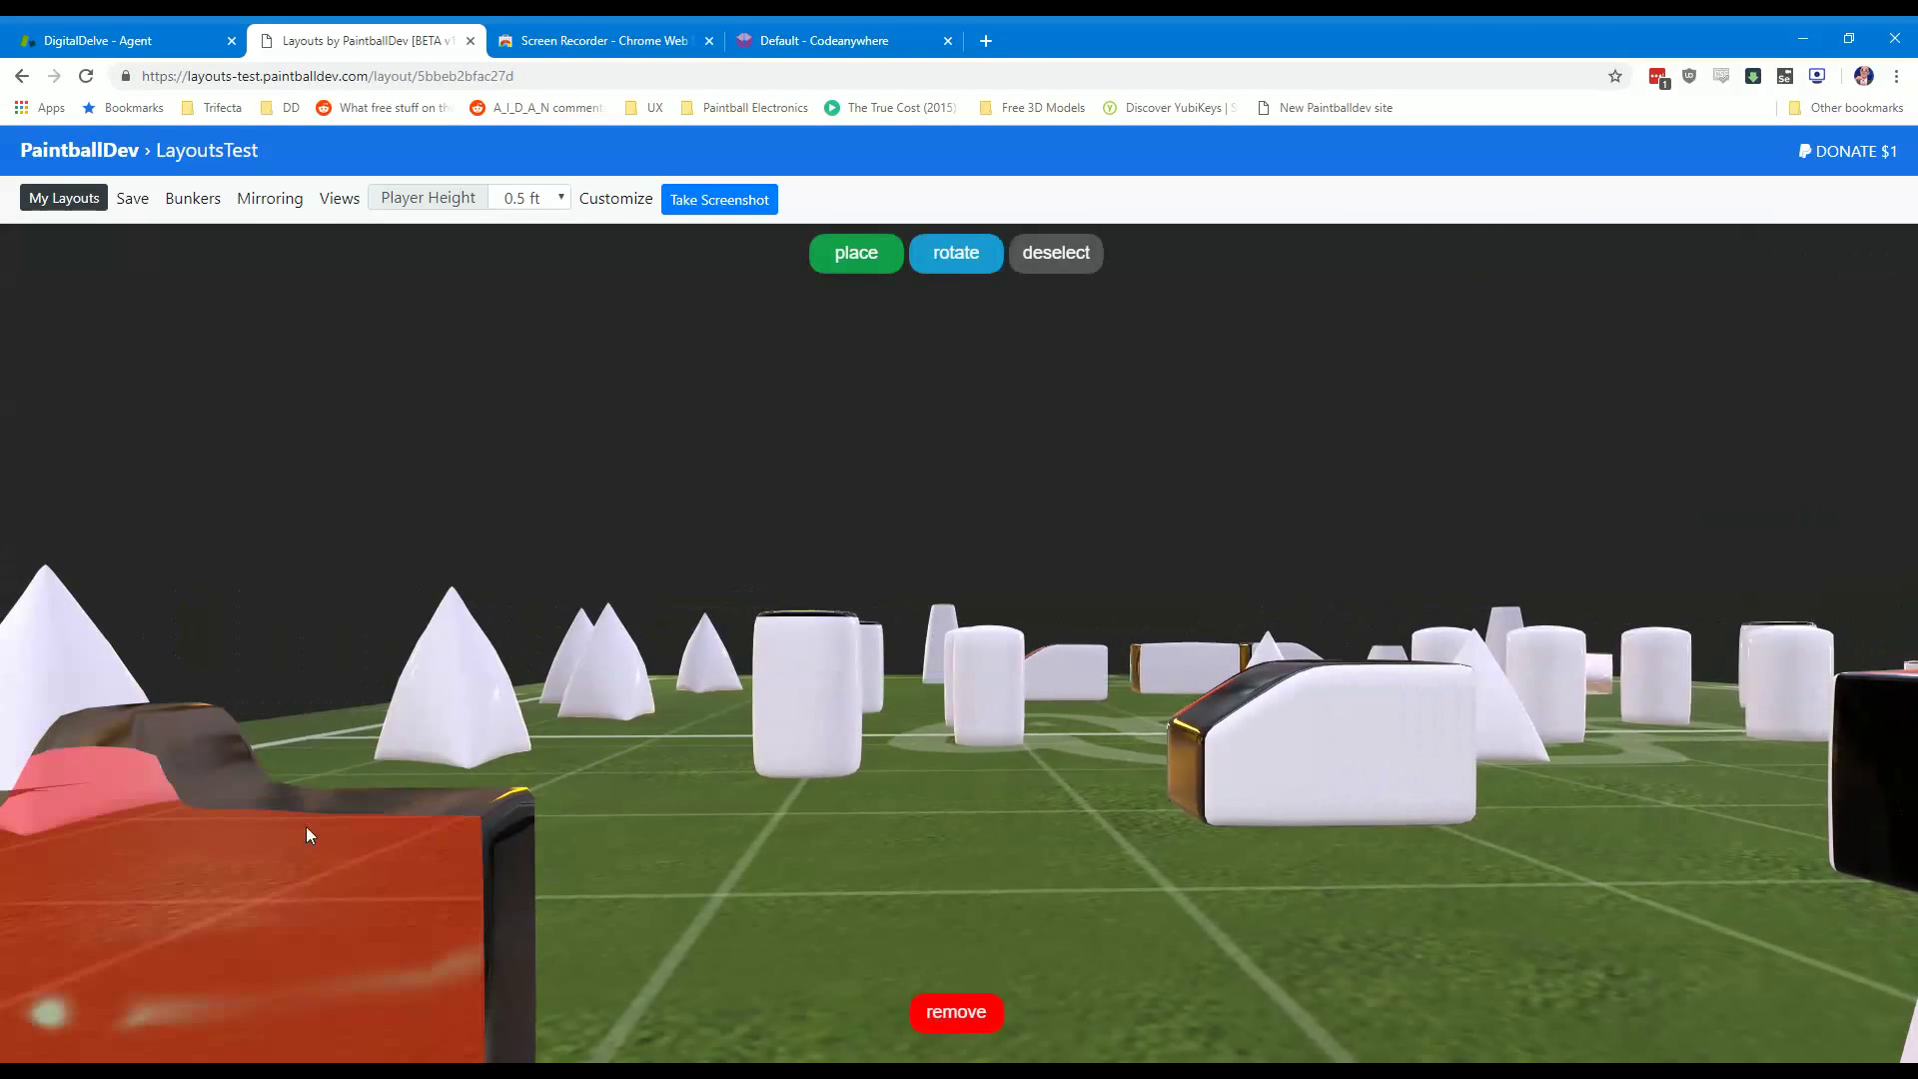
{"action": "left_click", "coordinate": [1051, 256]}
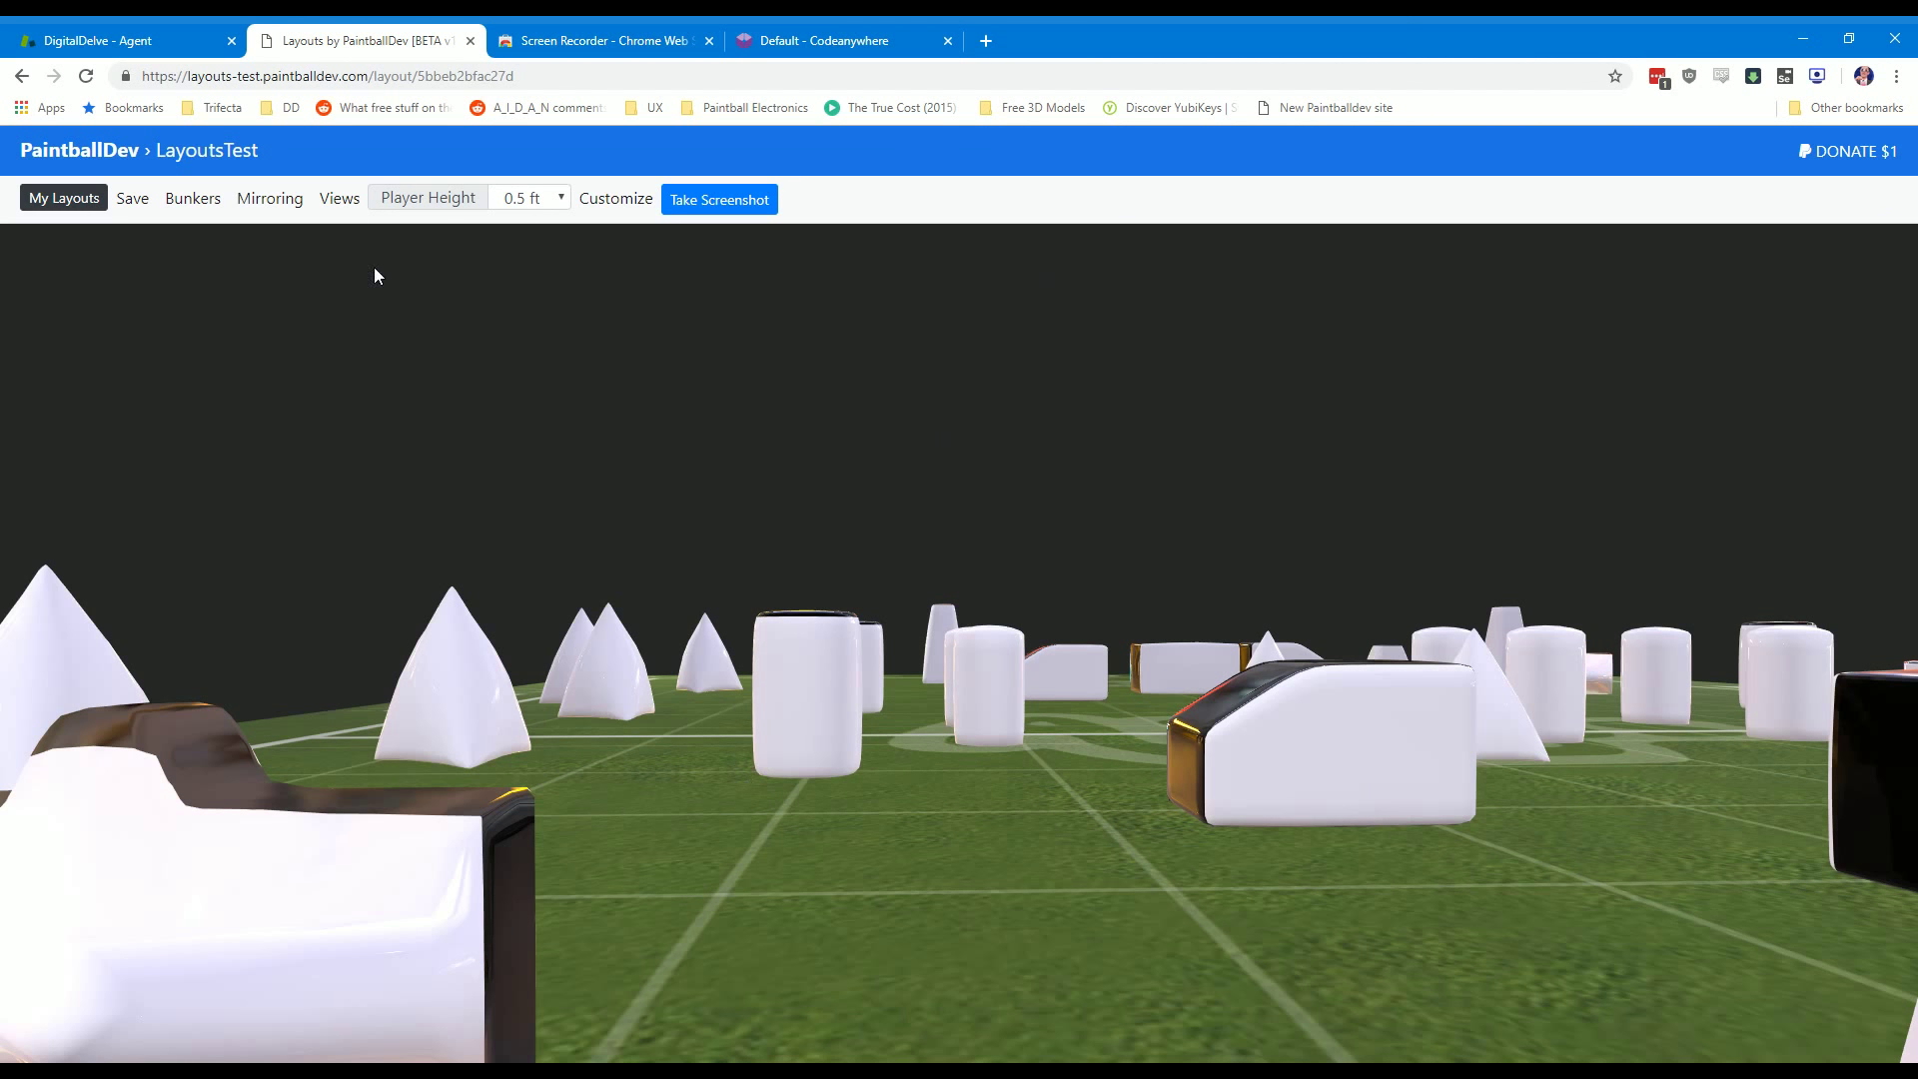
Step: Return to the 3D overview of the field and save the layout as "Duper Layout"
{"action": "left_click", "coordinate": [341, 198]}
{"action": "left_click", "coordinate": [363, 274]}
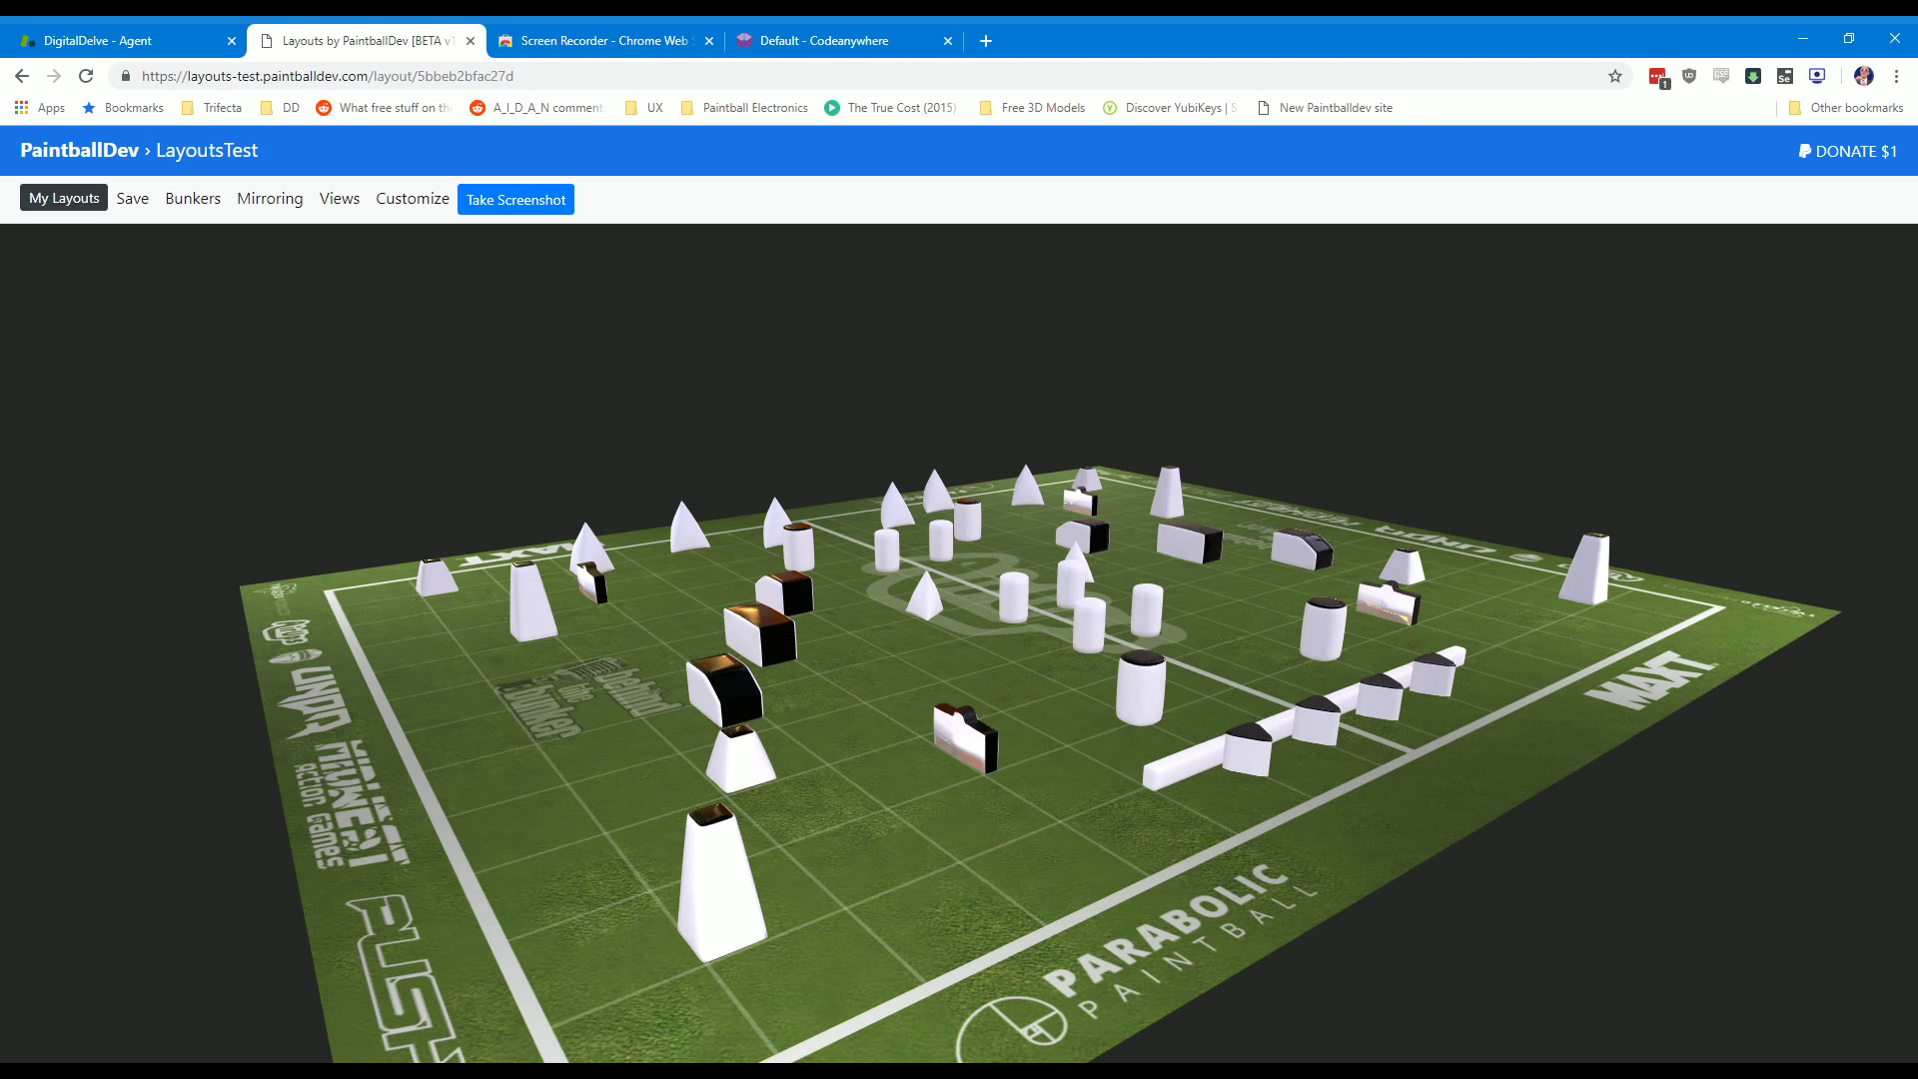
{"action": "key", "text": "ctrl+s"}
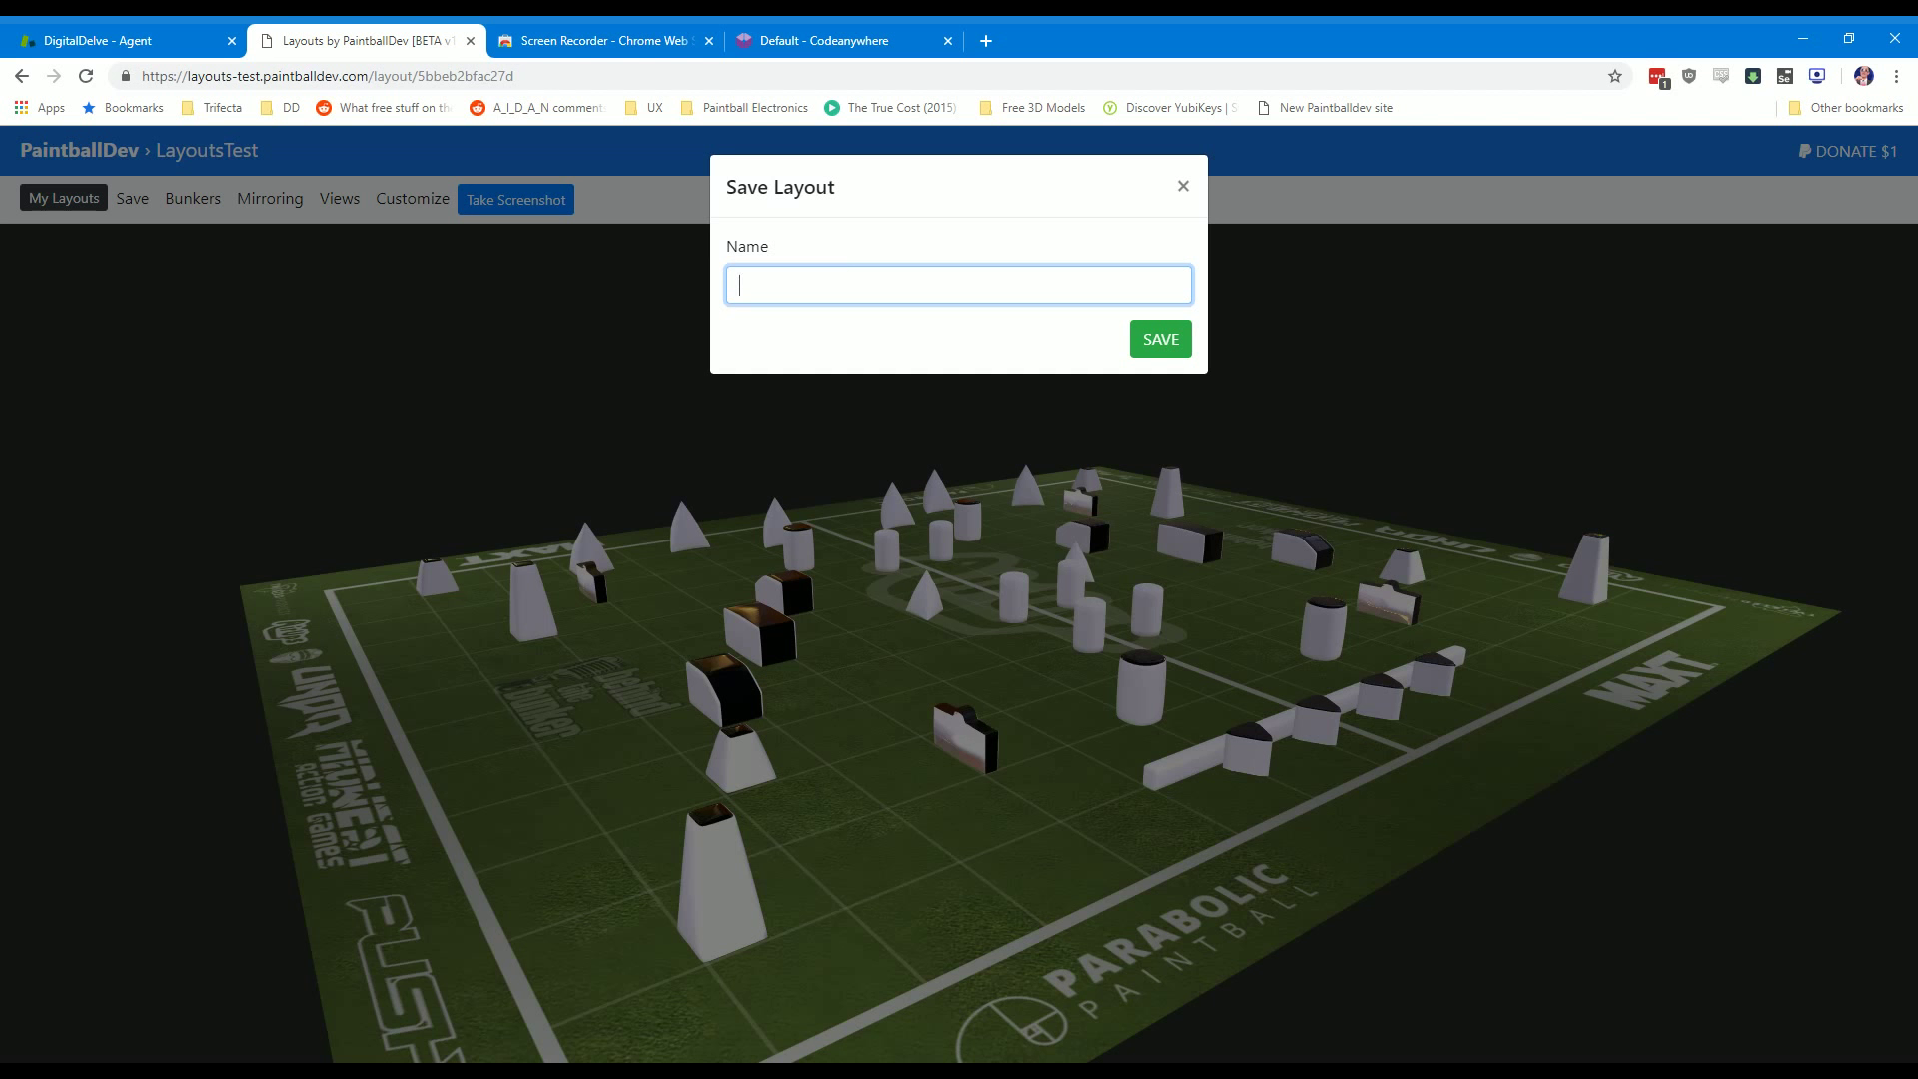
{"action": "type", "text": "Duper Layout"}
{"action": "left_click", "coordinate": [1149, 346]}
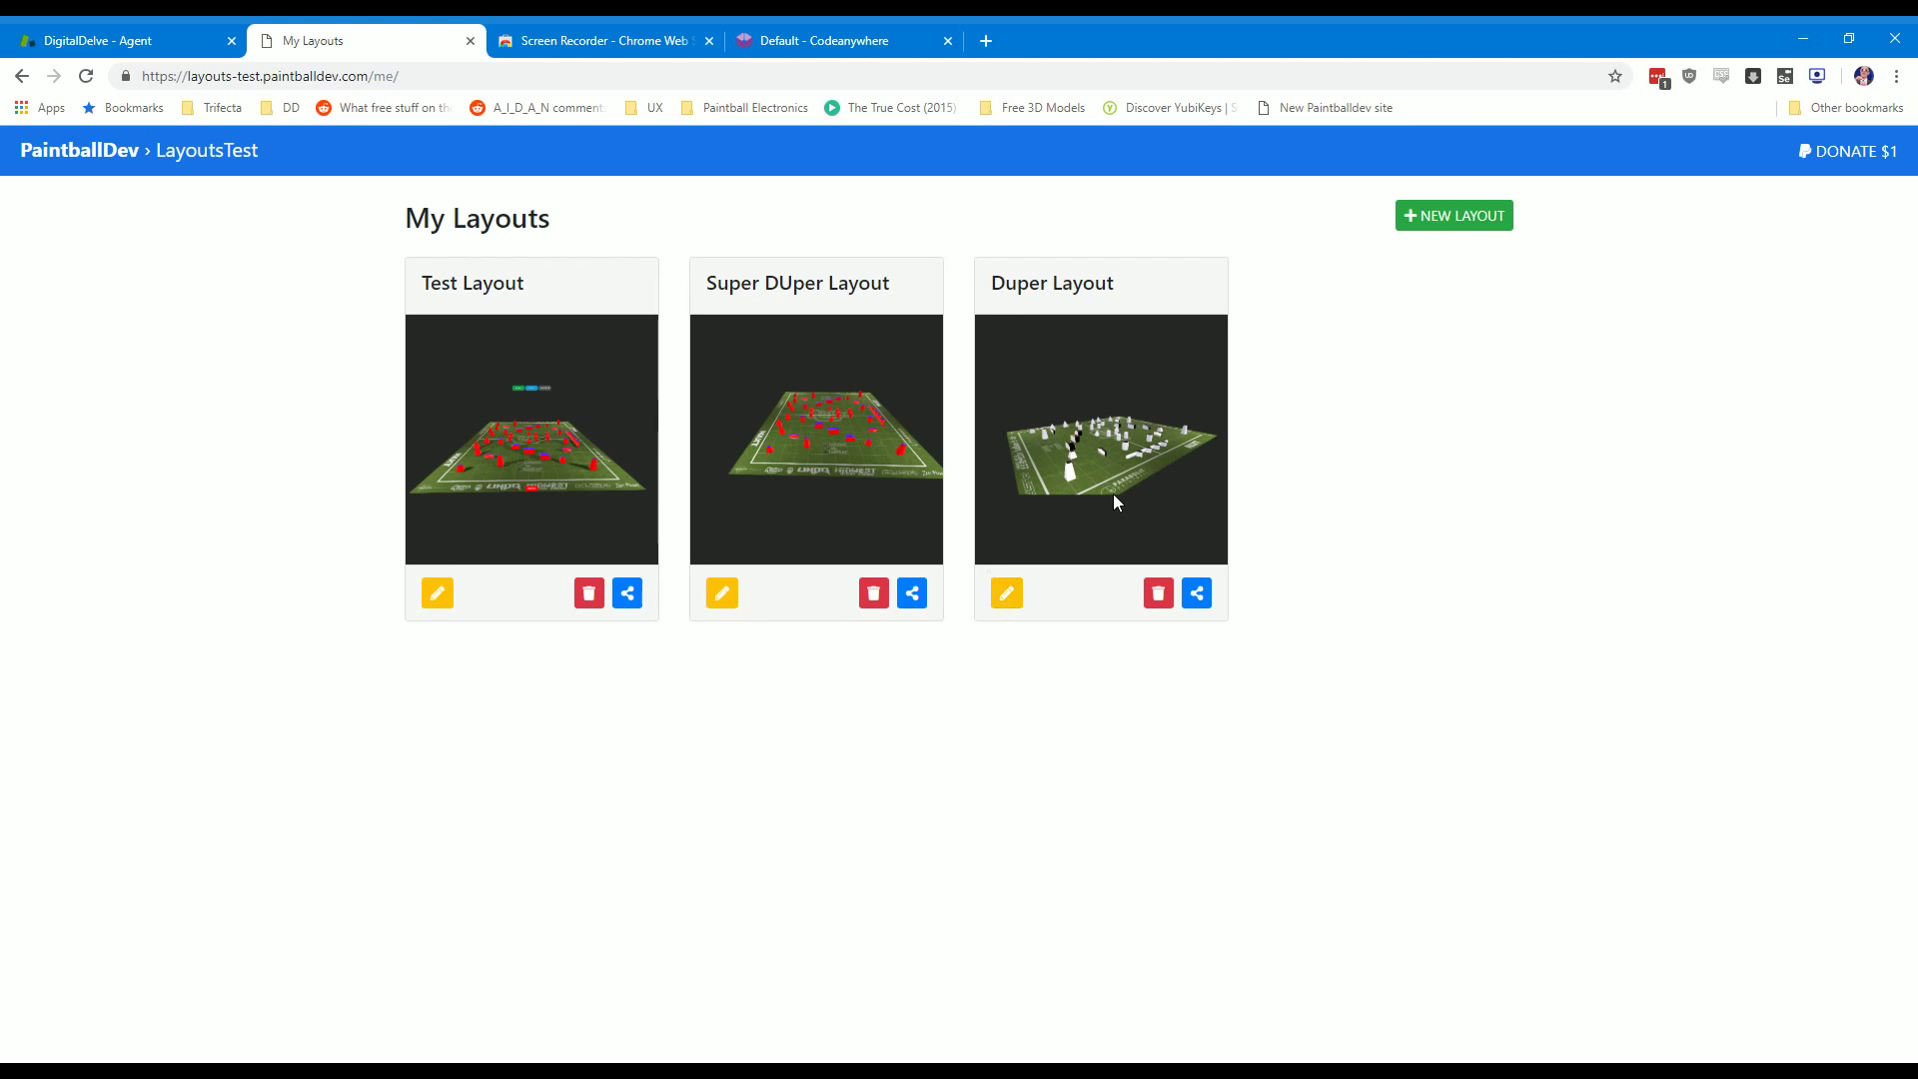
Step: Delete "Duper Layout" and "Super DUper Layout" from the saved layouts
{"action": "left_click", "coordinate": [1159, 597]}
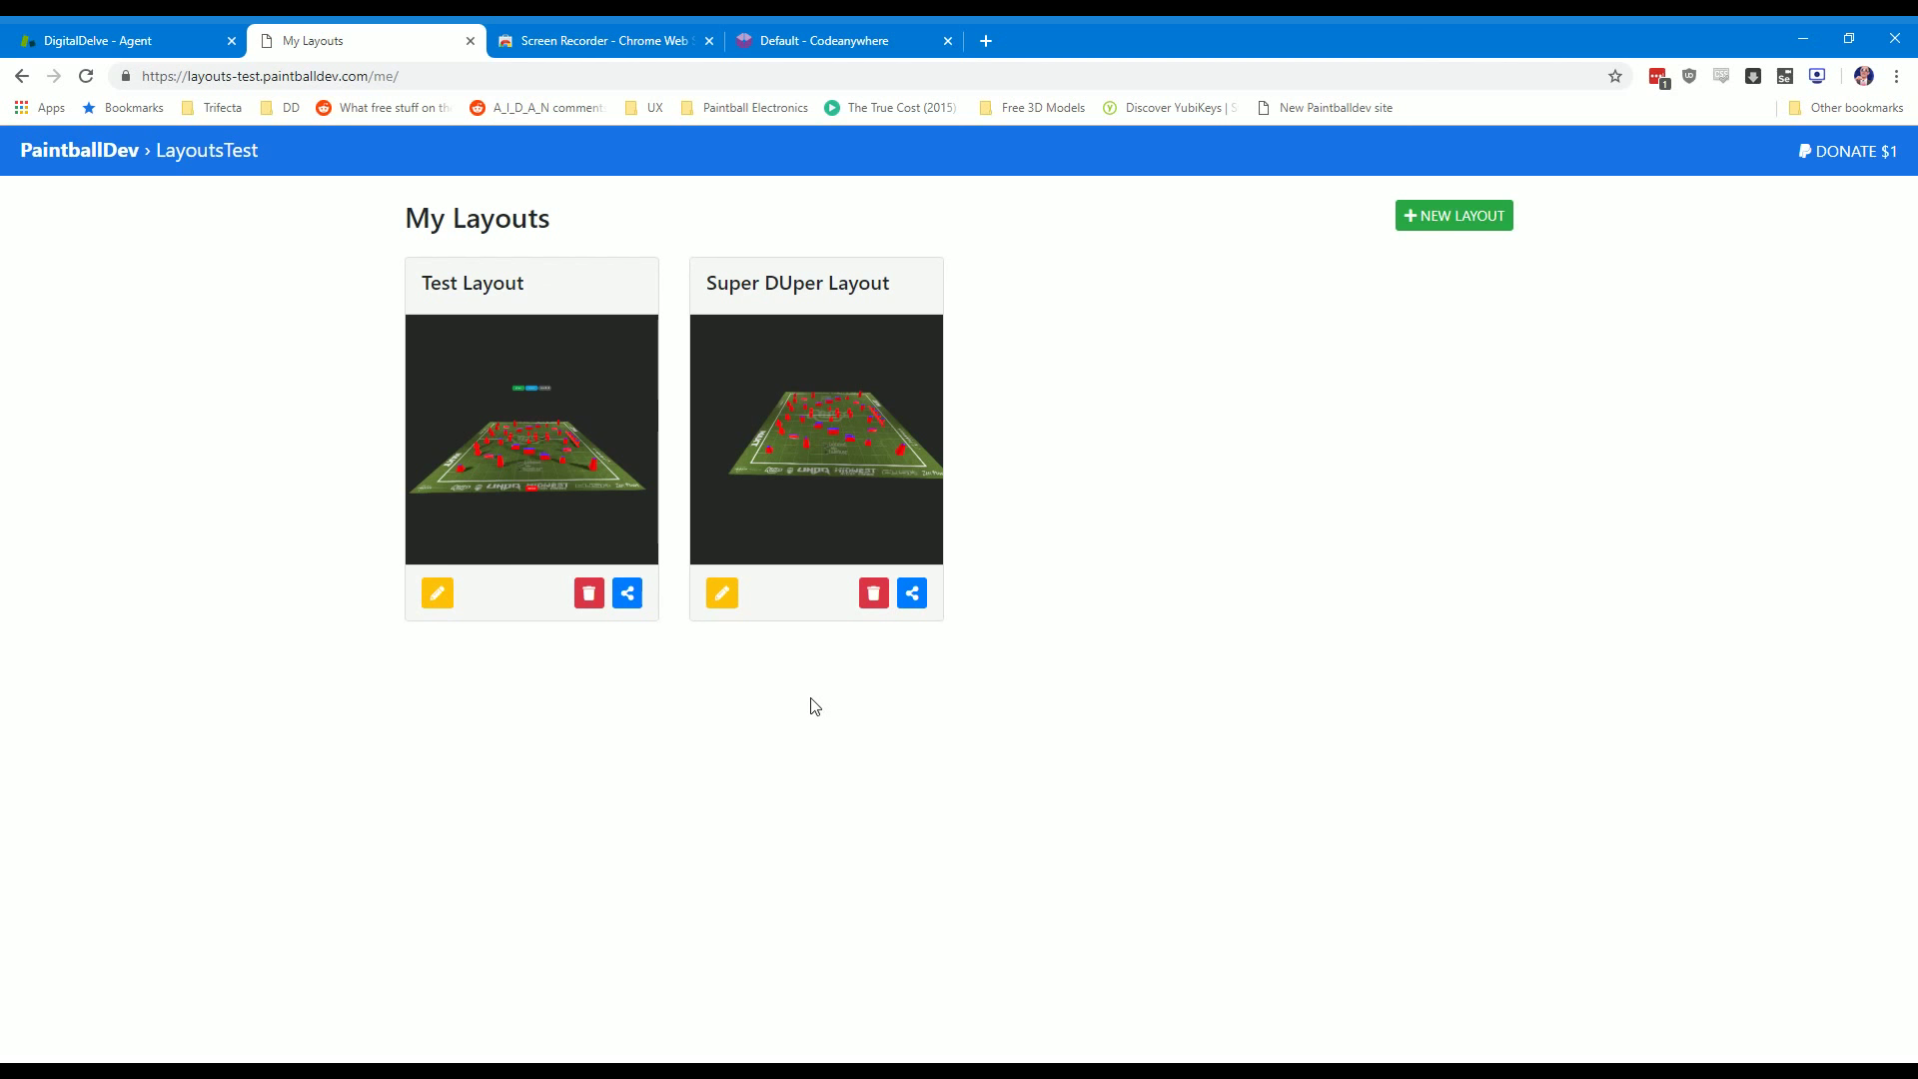
{"action": "left_click", "coordinate": [873, 596]}
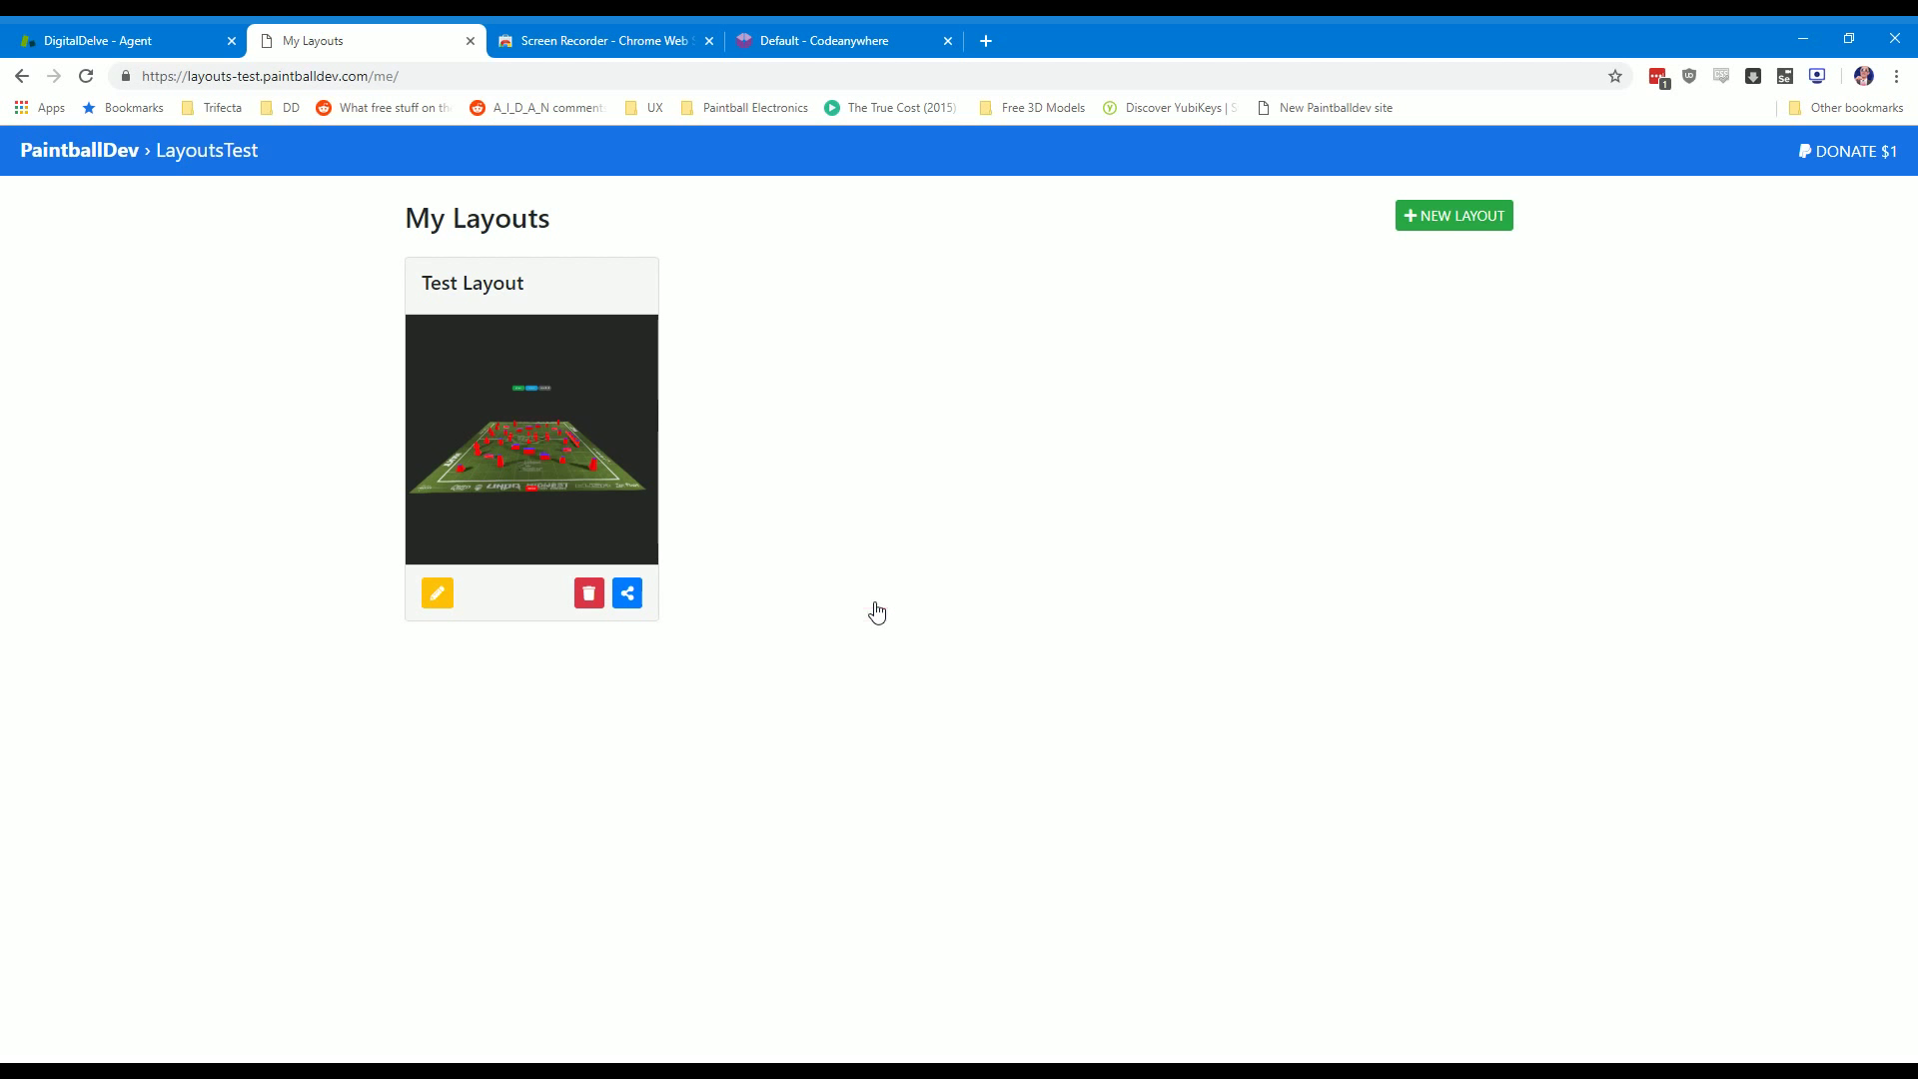
Step: Reveal the share link of "Test Layout" and highlight its full URL
{"action": "left_click", "coordinate": [627, 594]}
{"action": "triple_click", "coordinate": [571, 636]}
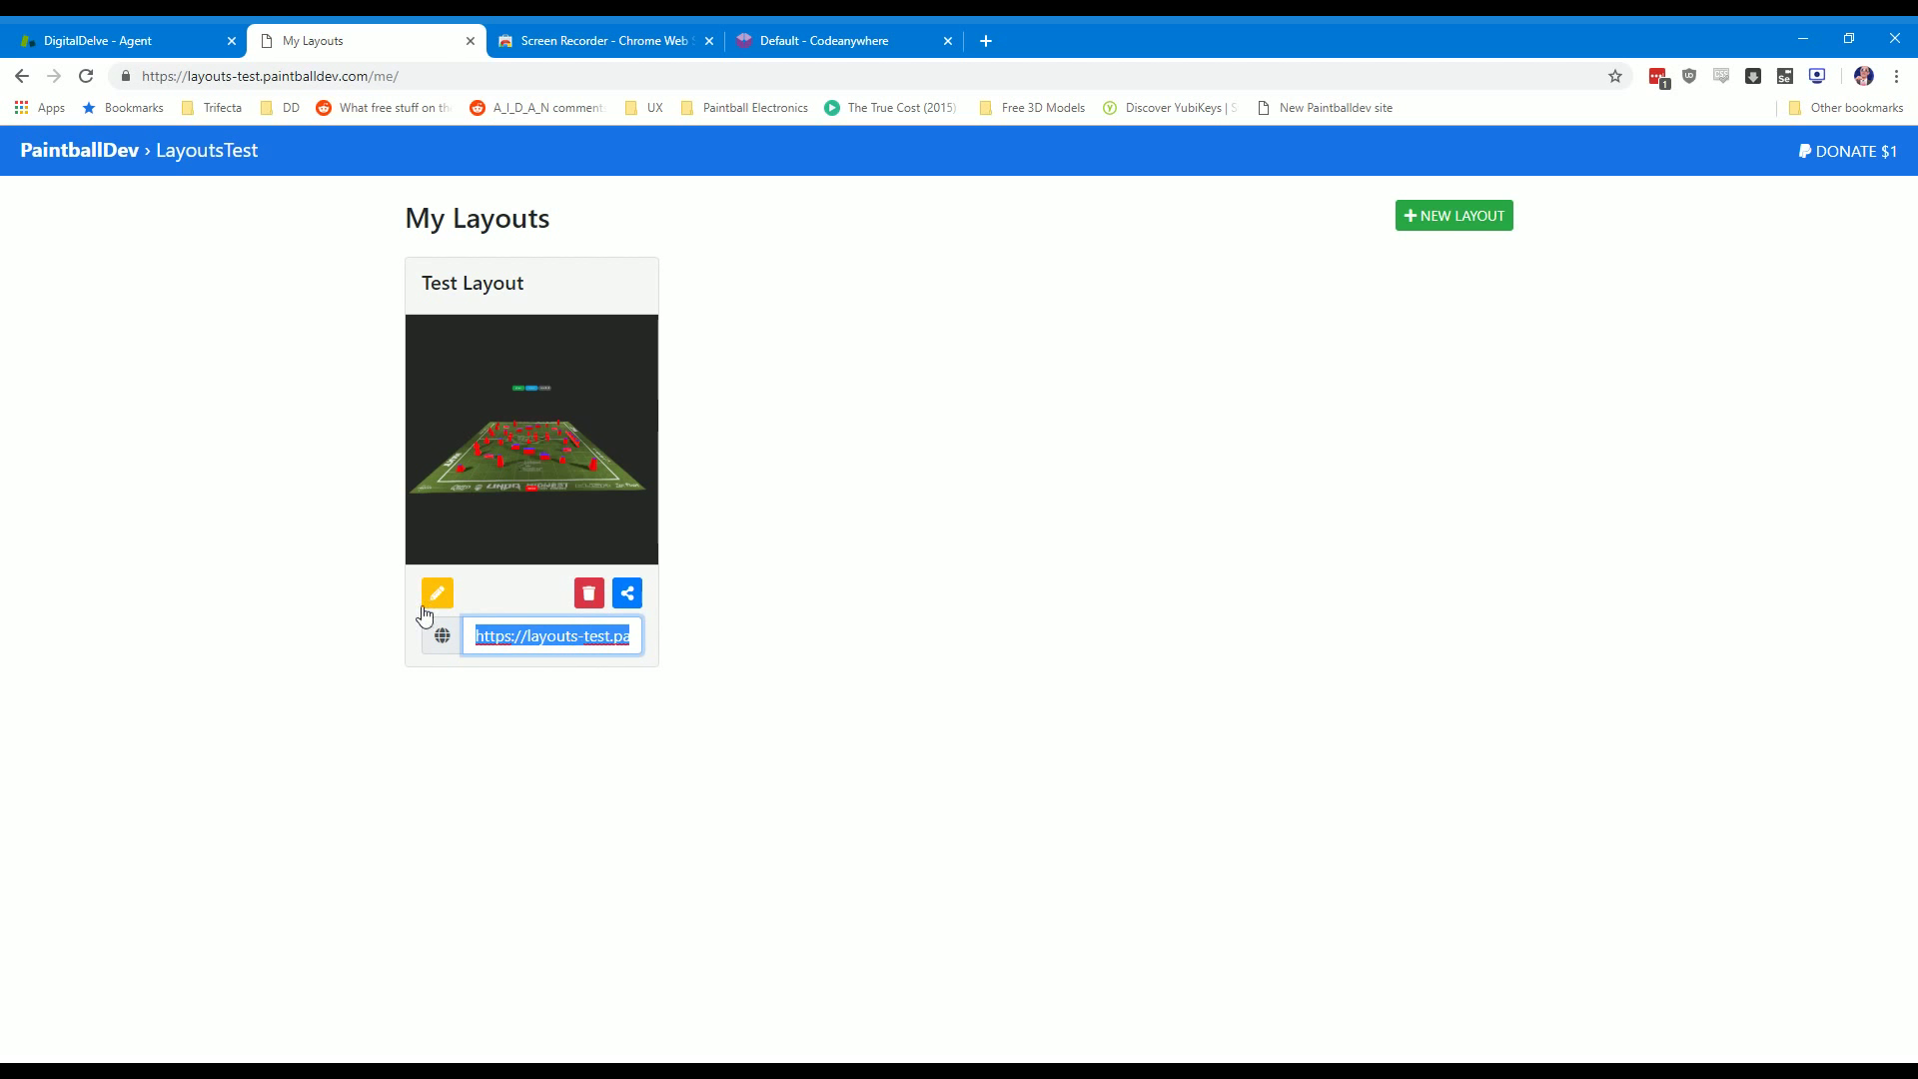
{"action": "left_click", "coordinate": [647, 658]}
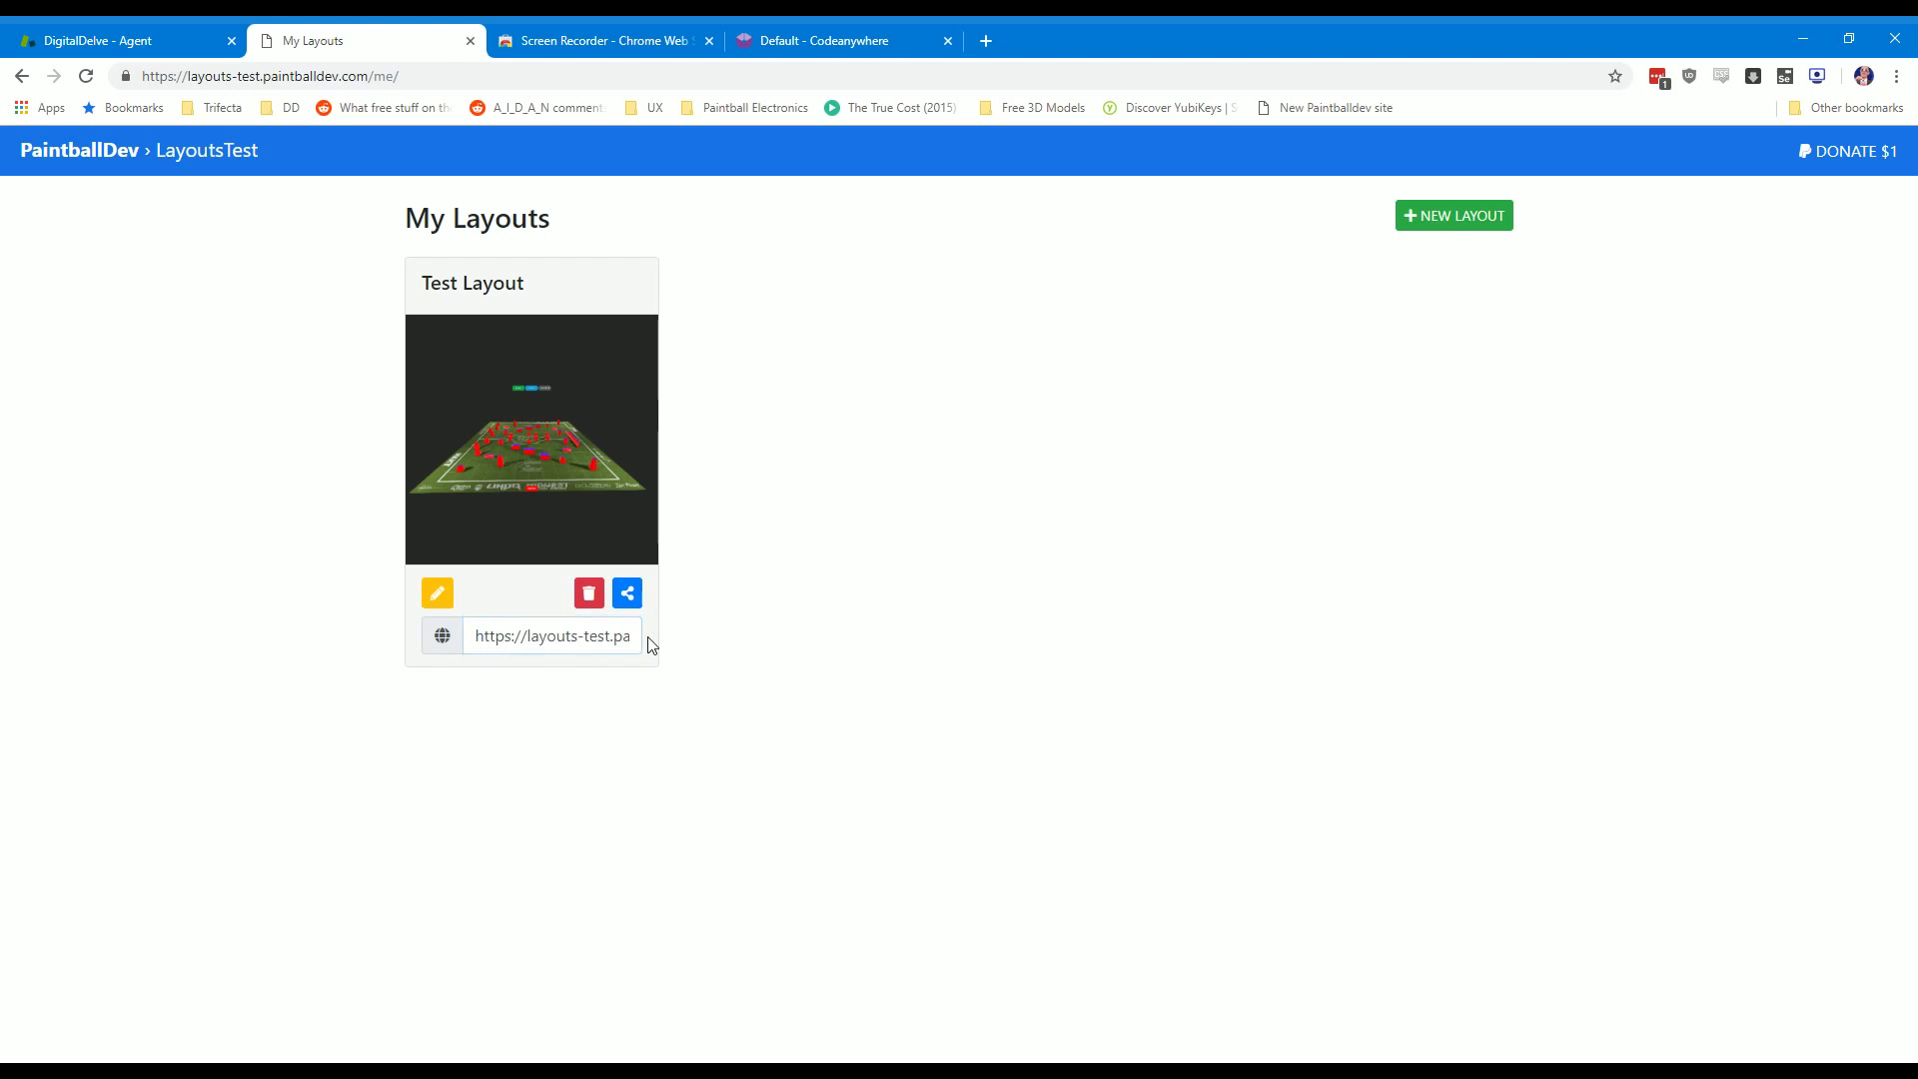